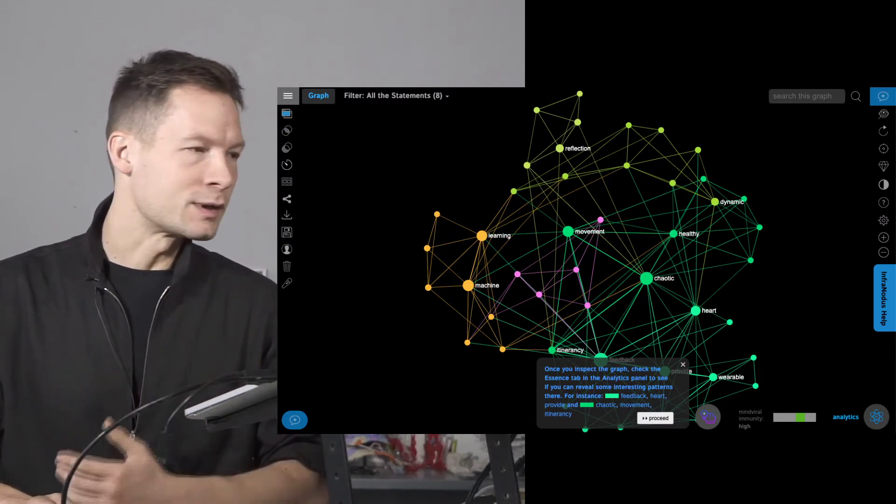
Step: Advance through the Essence and Insight tutorial tips, highlighting the machine term along the way
left_click(646, 419)
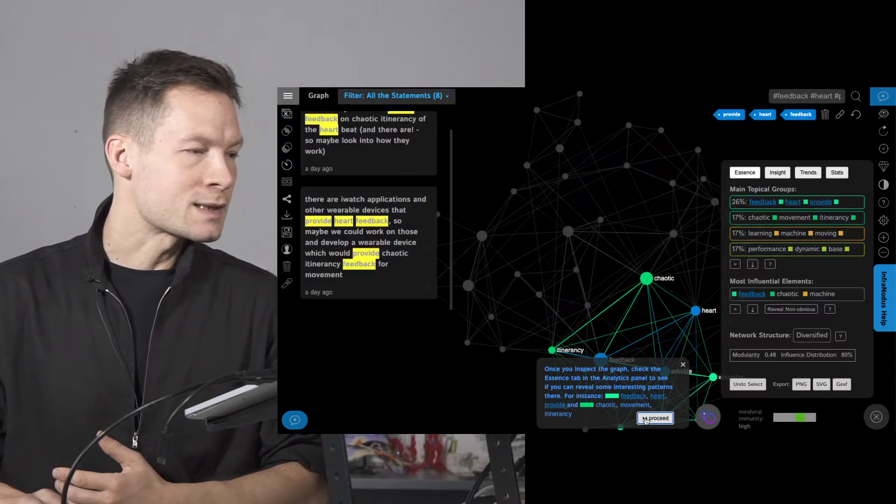
left_click(646, 419)
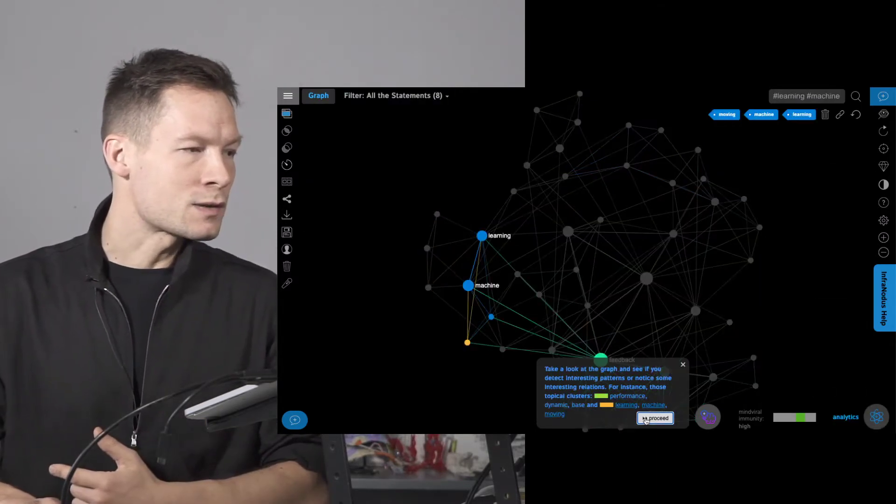
left_click(647, 418)
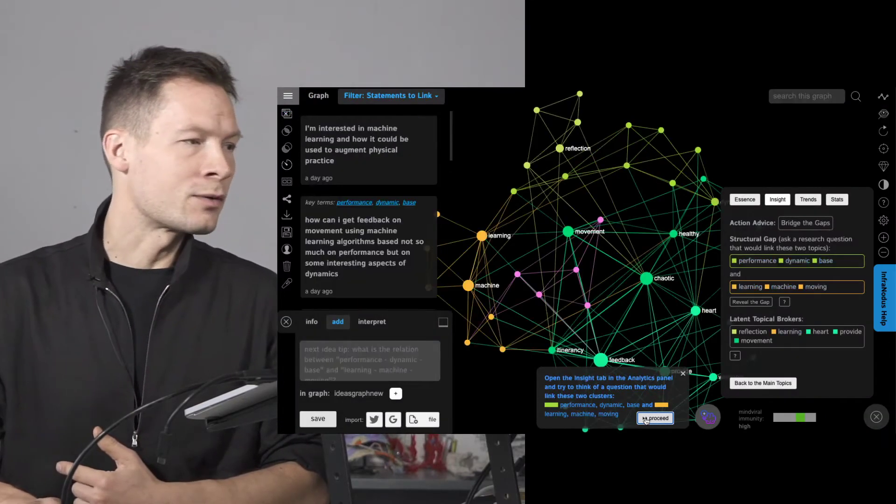
left_click(646, 419)
left_click(655, 418)
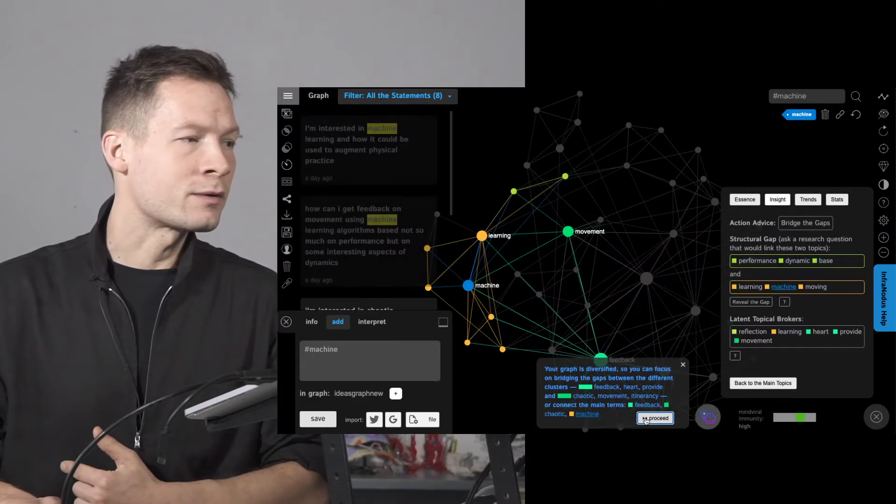
left_click(647, 419)
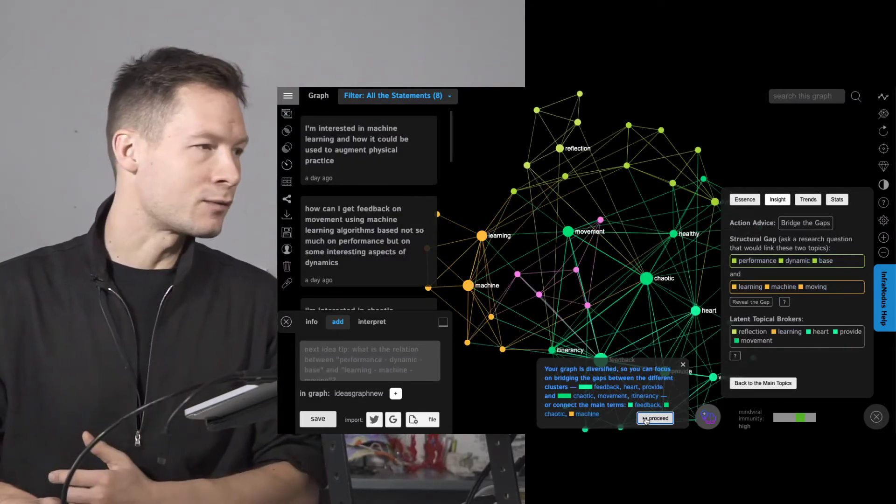
Step: Finish the node-selection tutorial tips and bring up the list of saved graphs
left_click(647, 419)
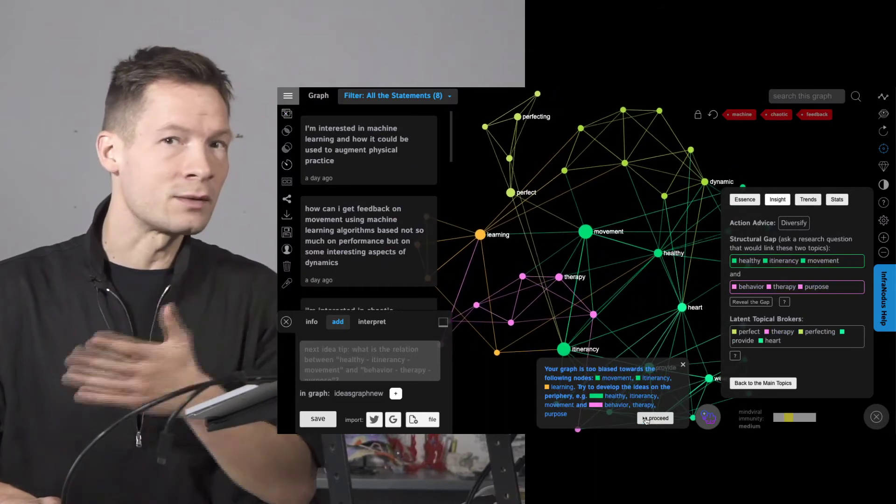
left_click(646, 419)
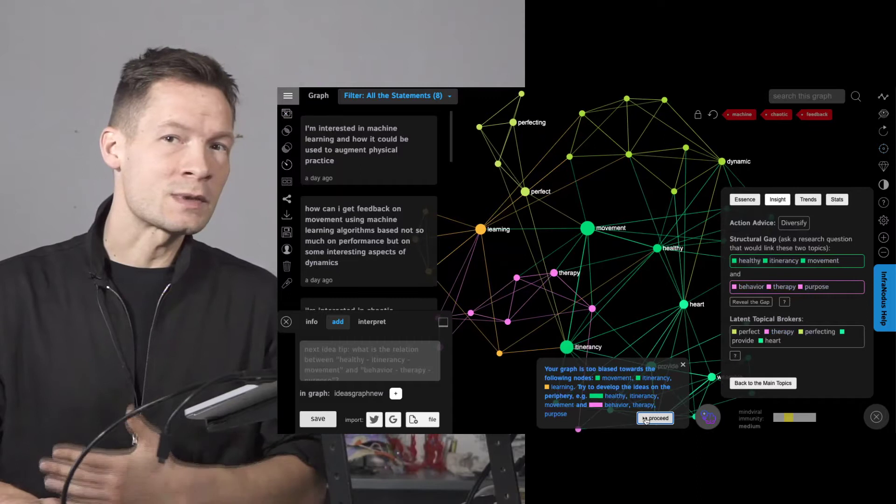
left_click(647, 418)
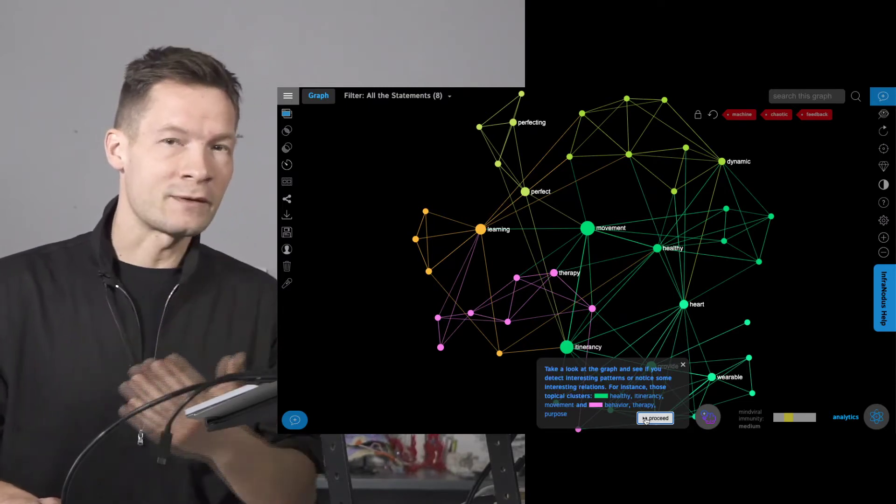
left_click(656, 417)
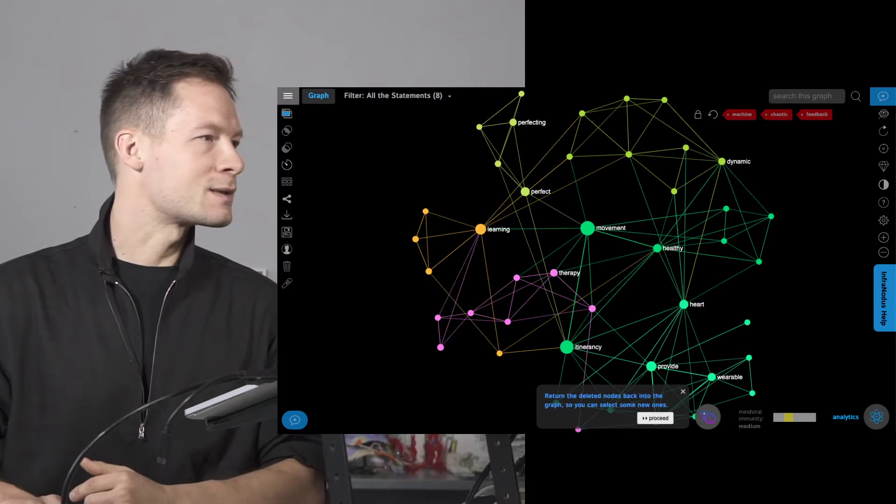
left_click(300, 95)
Step: Create a new empty graph named 'machinelearning5'
left_click(298, 187)
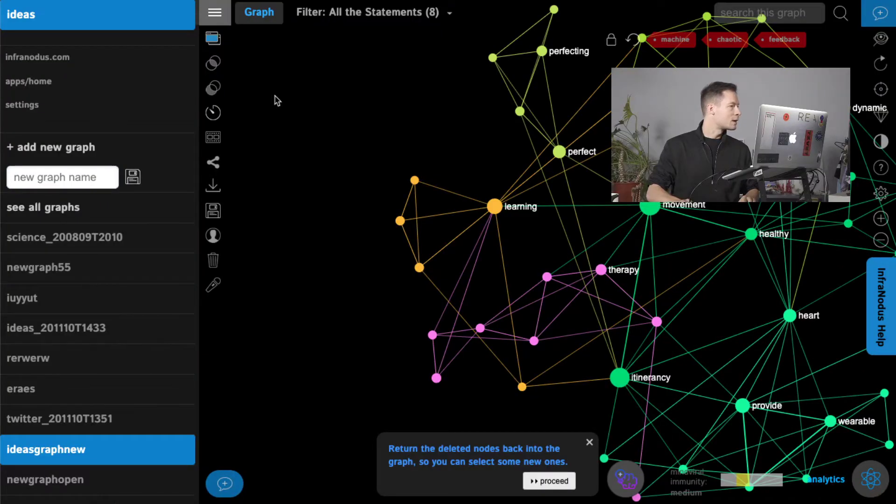
left_click(37, 177)
type("mac")
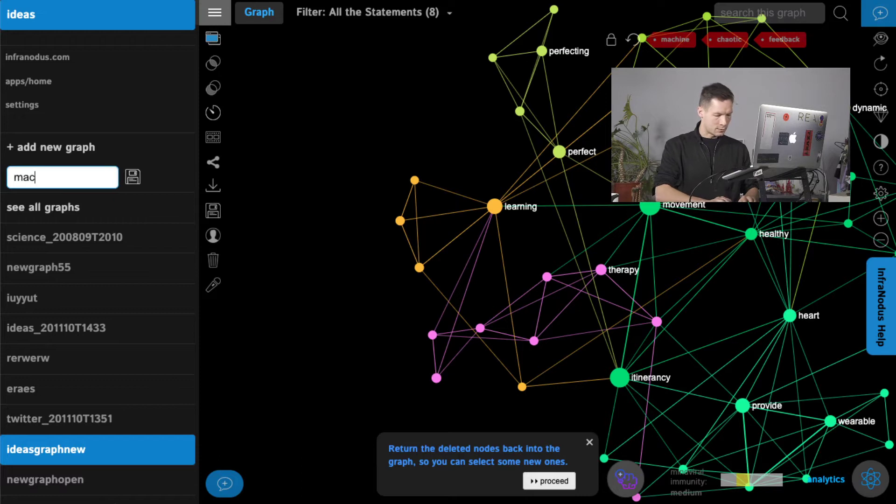
type("hinelearning5")
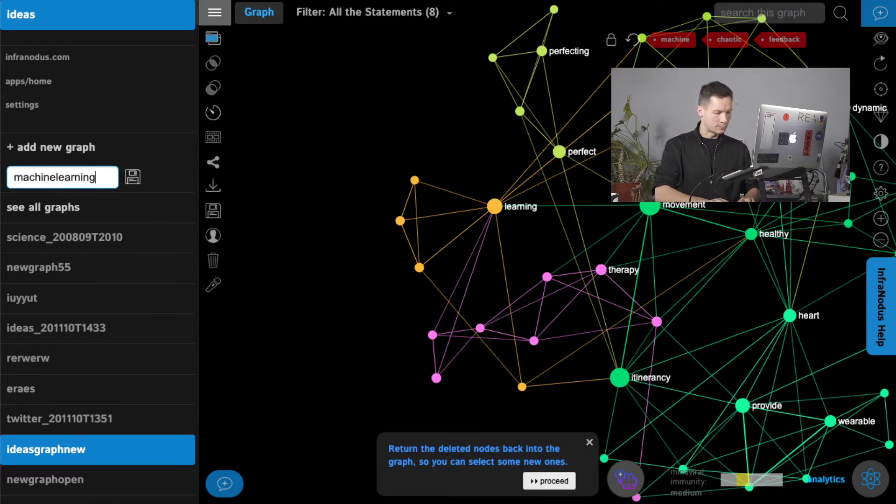
key("Return")
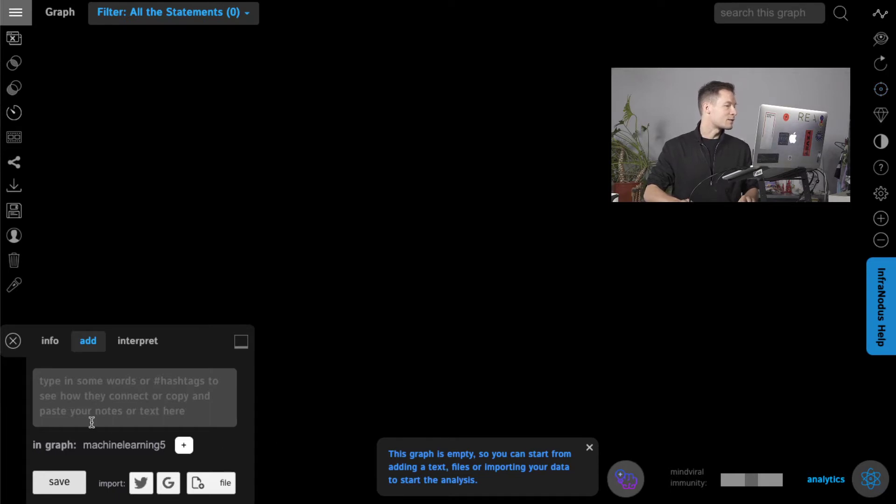
Step: Add the statement 'I am interesting in applying machine learning to physical movement'
left_click(48, 403)
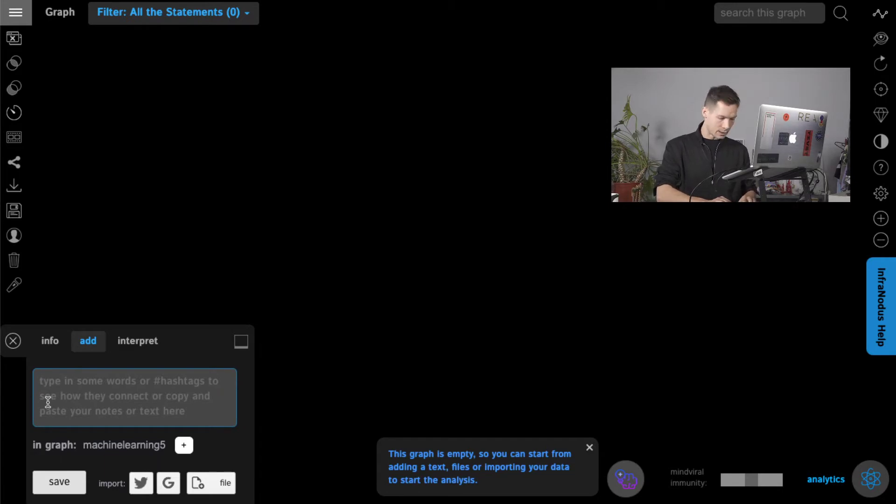
type("I am interesting in")
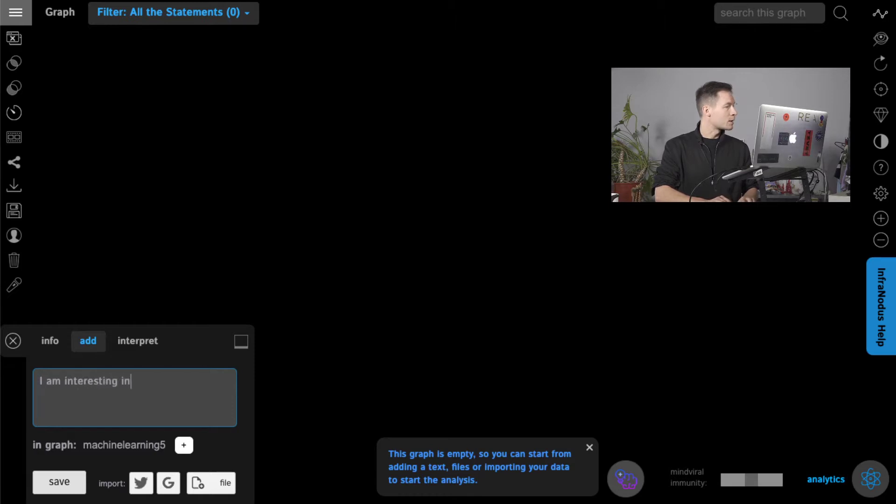
type(" applying")
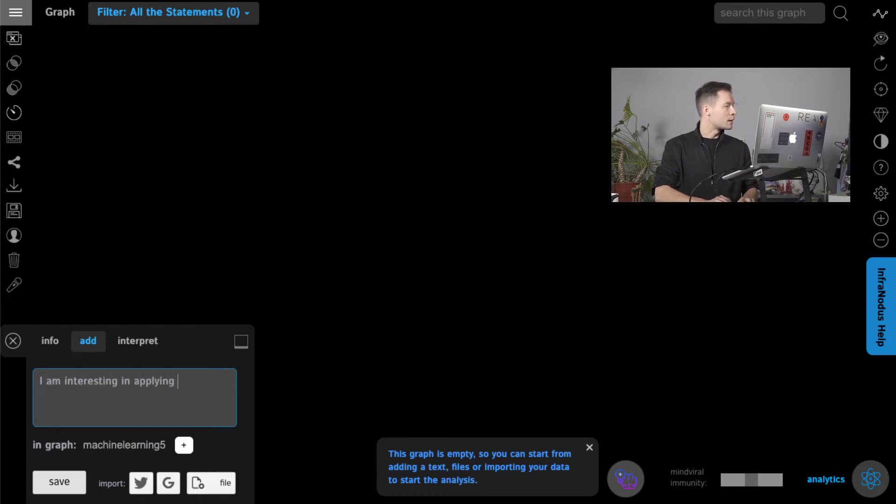
type(" machine learning to p")
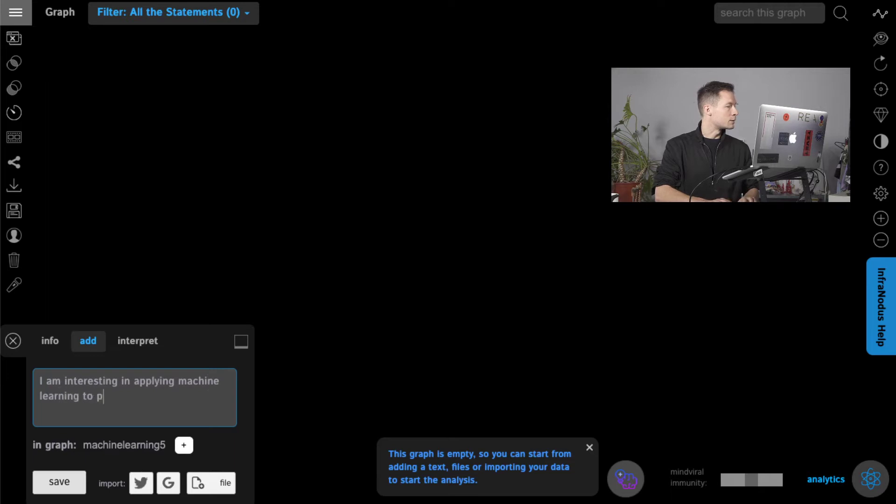
type("hysical movement")
key("Return")
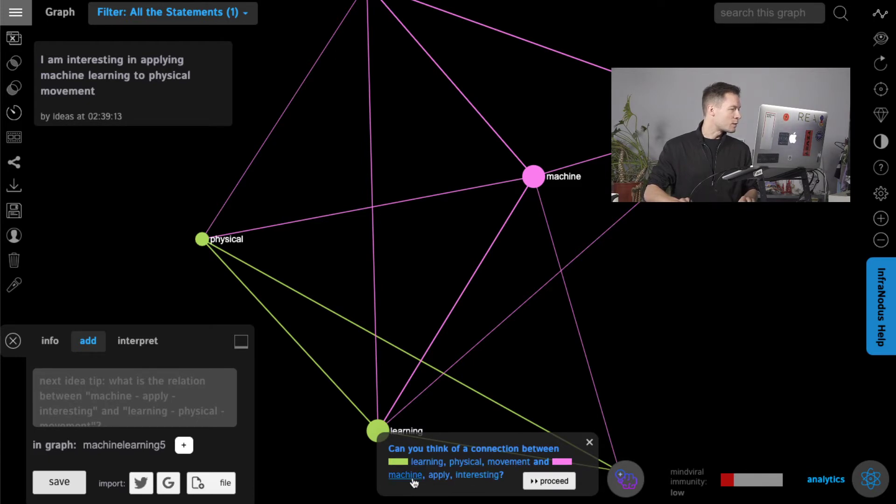
Step: Add a second statement on changing movement patterns through feedback from an algorithm
left_click(129, 401)
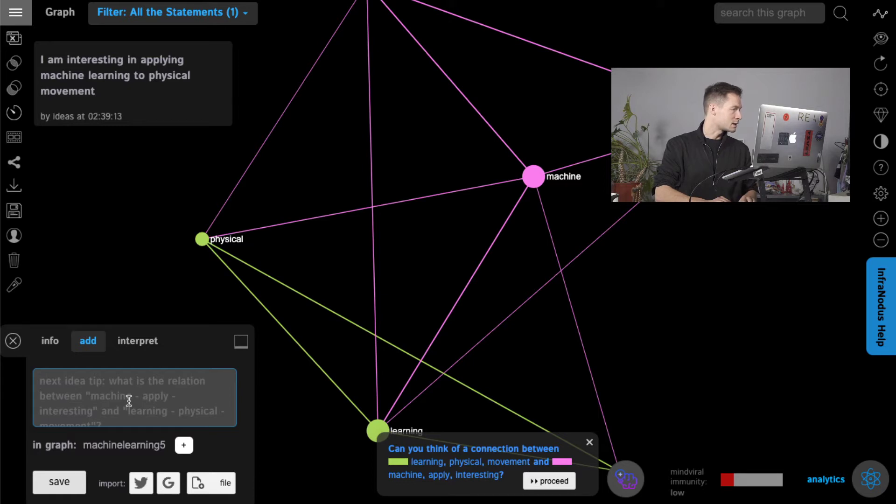
type("I'm curious")
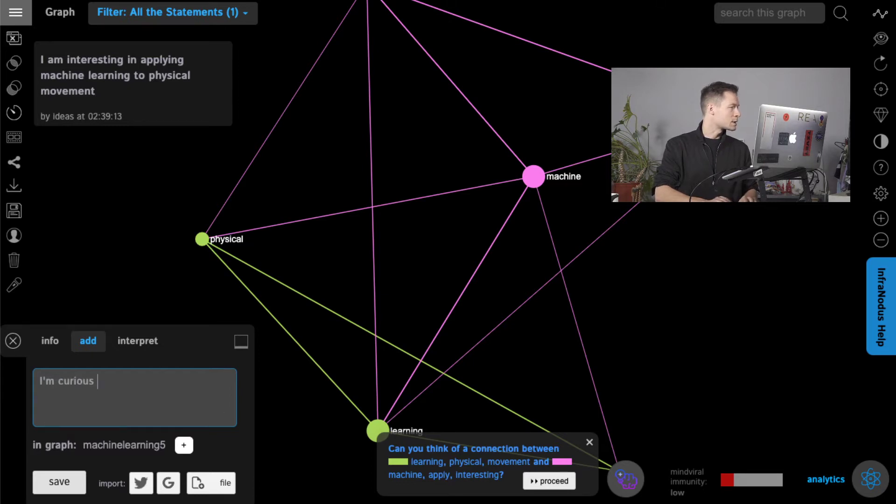
type(" how we could ")
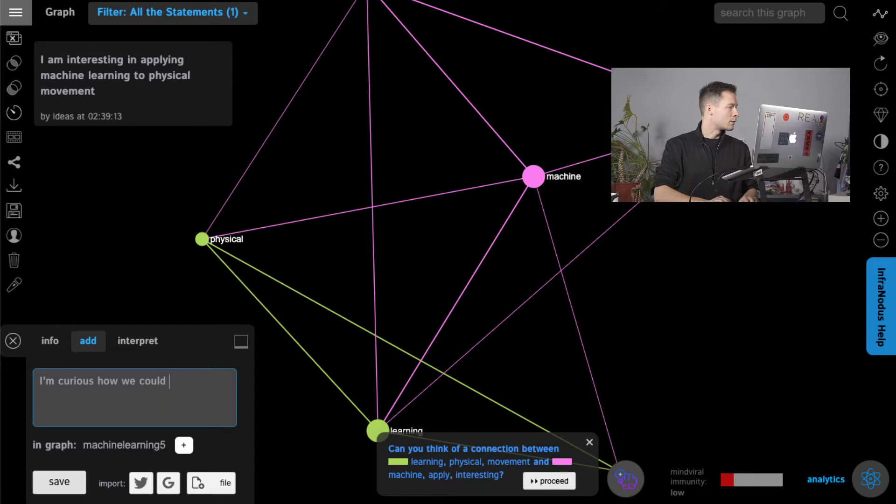
type("change our movement patterns if we ge")
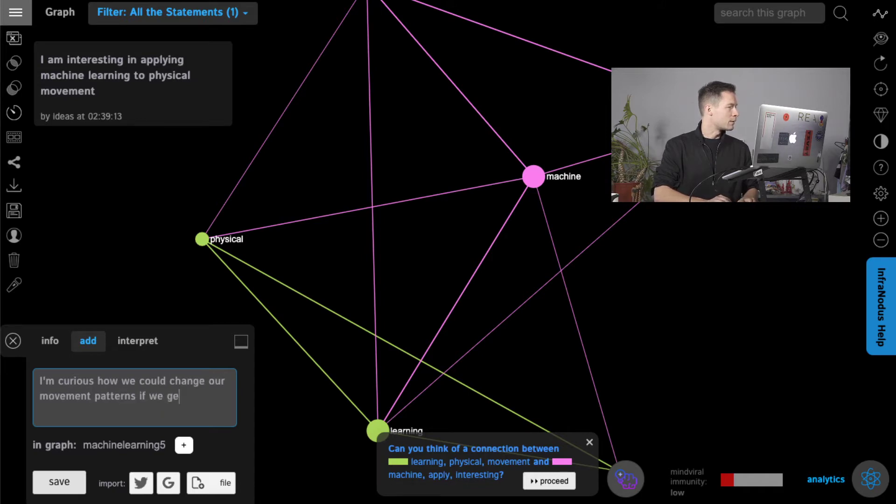
type("t feedback from an algorithm usi")
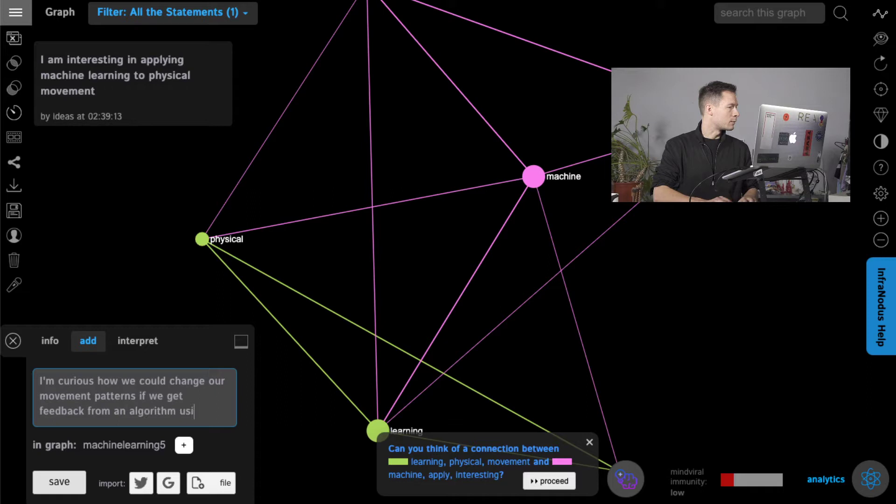
type("ng machine learning")
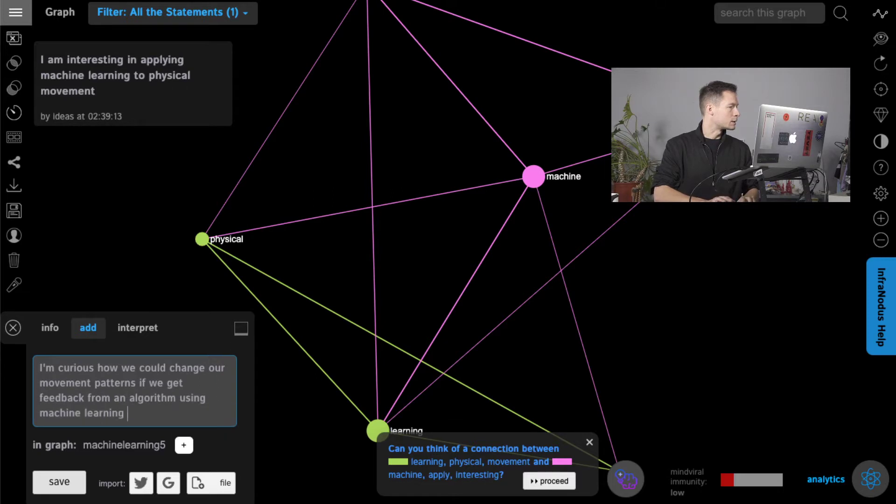
key("Return")
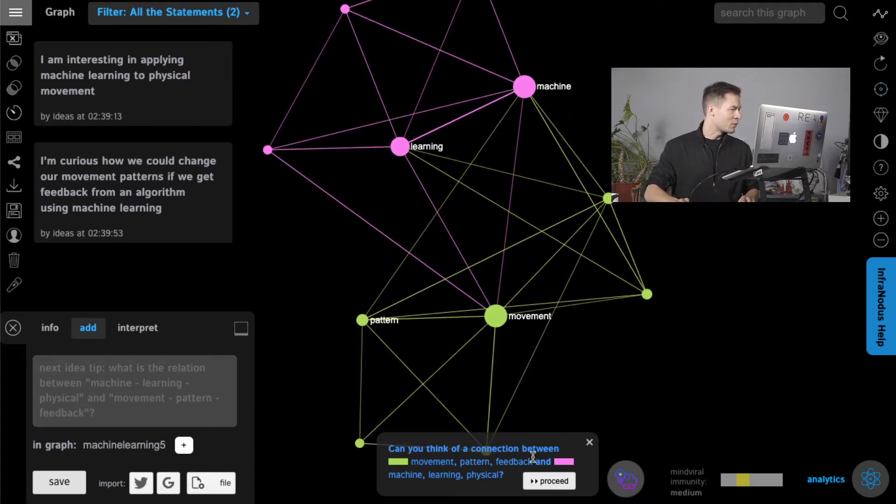
Step: Add a third statement about detecting chaotic variability versus homogeneous movement patterns
left_click(94, 415)
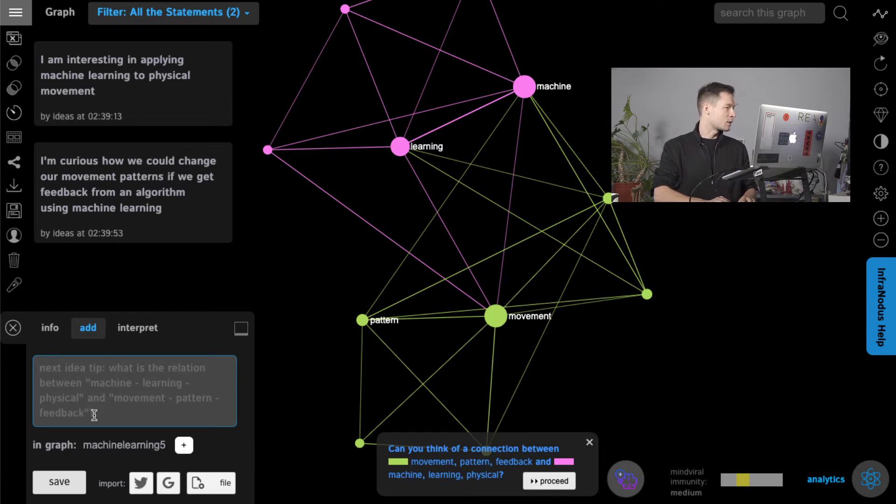
type("I'm interested in")
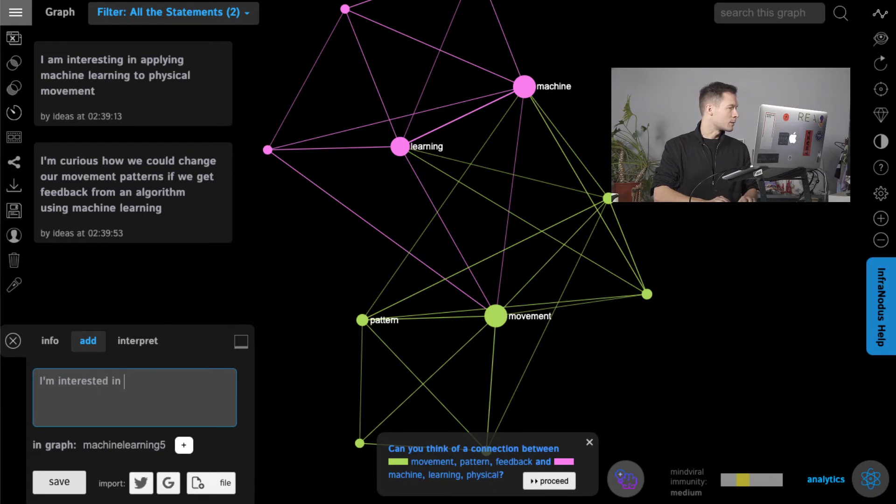
type(" detecting whether ")
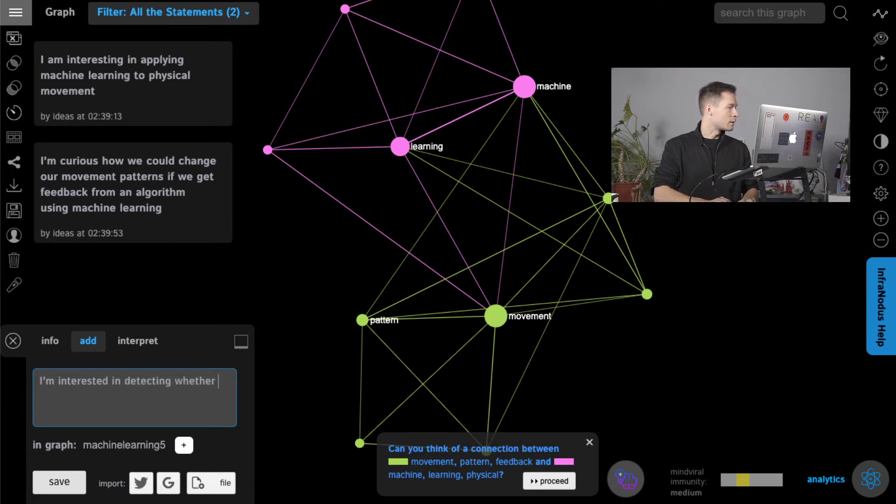
type("the movement patterns")
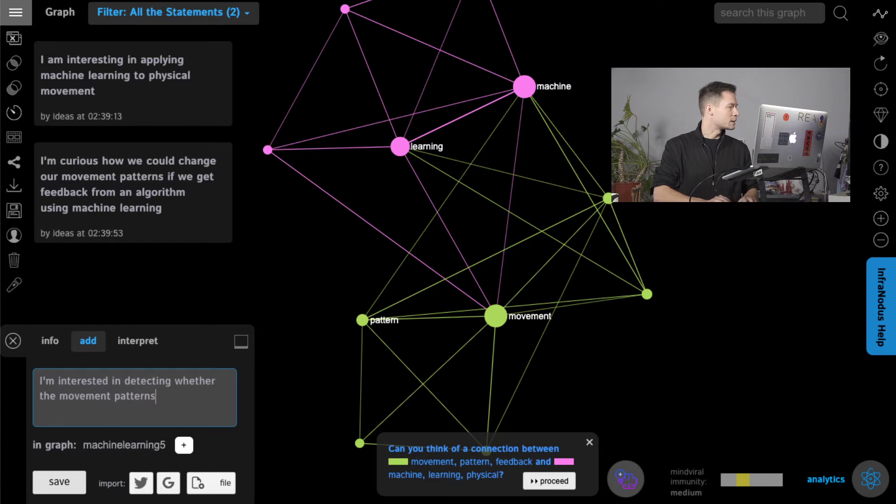
type(" have chaotic va")
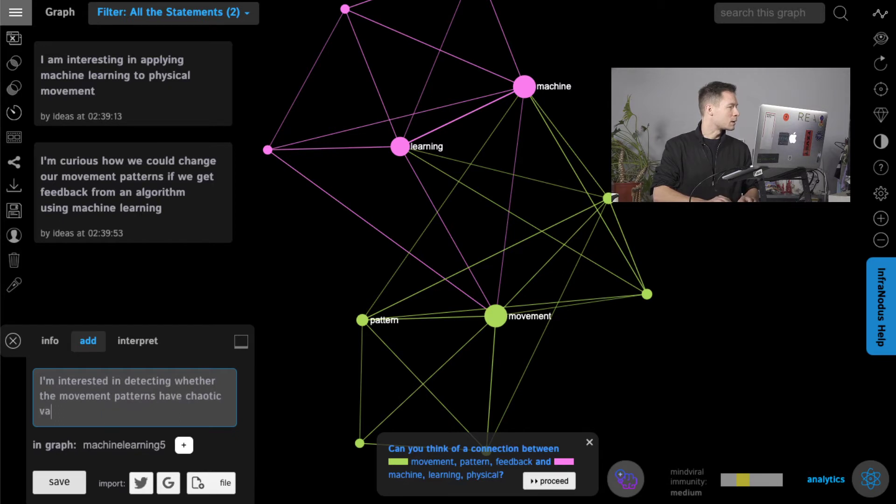
type("riability or whether they ar")
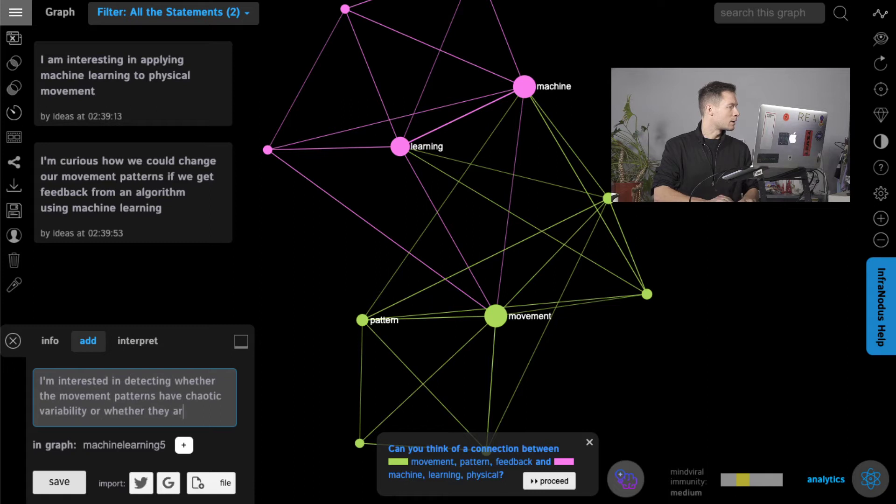
type("e homogene")
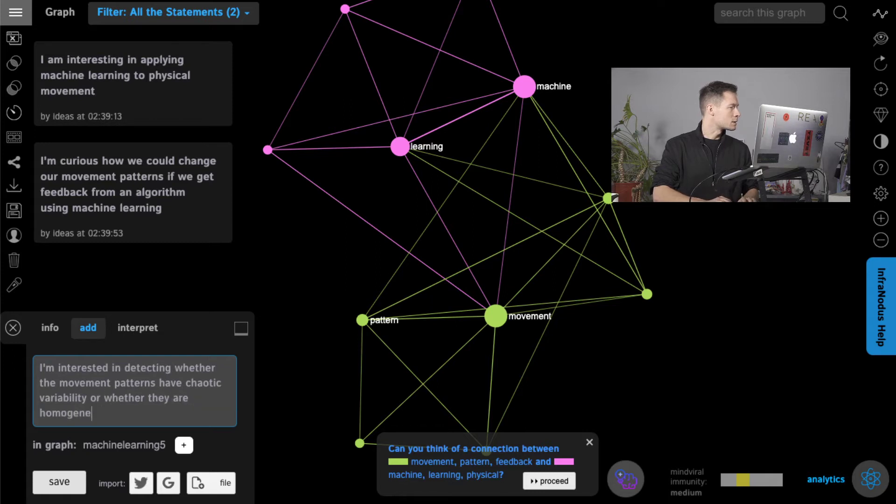
type("ous")
key("Return")
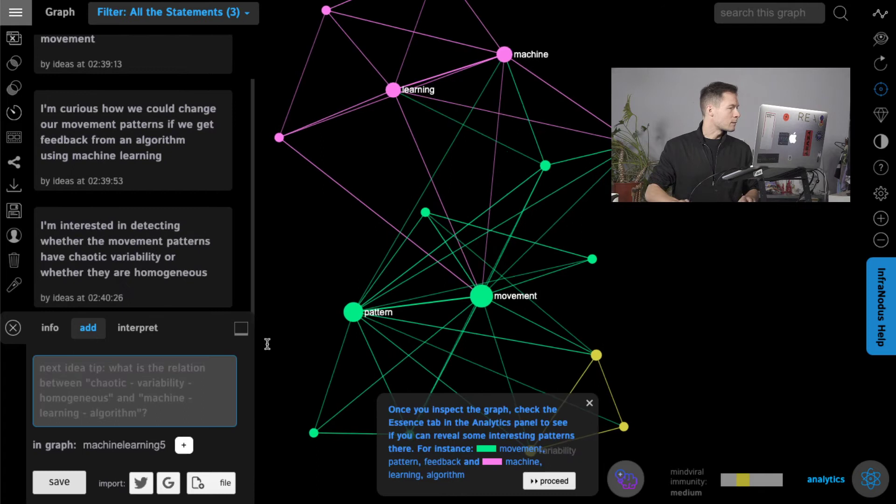
Step: Review the analytics topic highlights, then draft the heart beat variability and machine learning statement
left_click(551, 482)
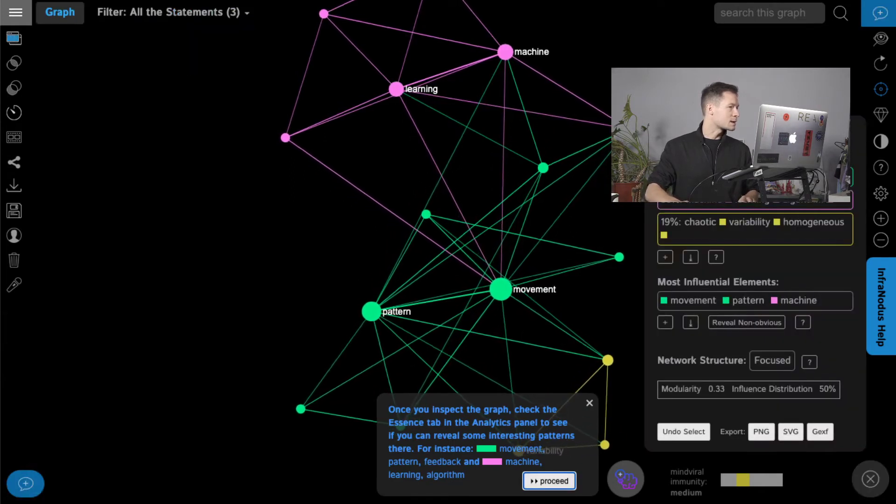
left_click(548, 488)
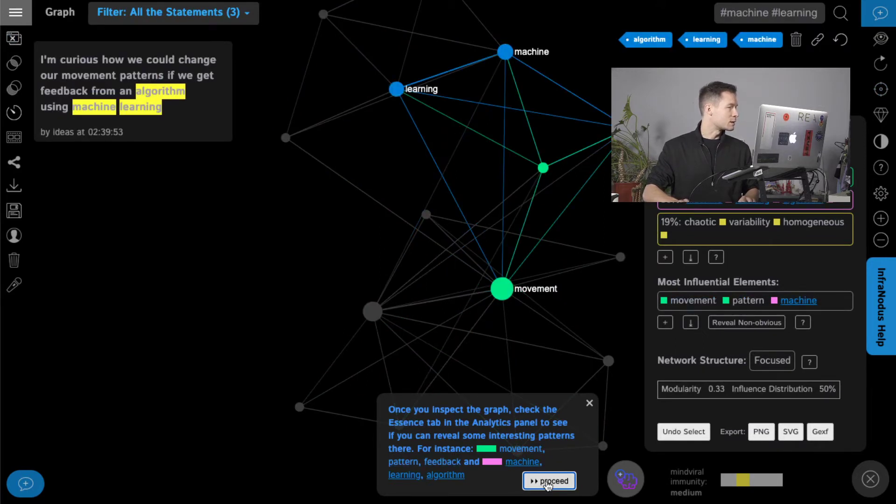
left_click(35, 486)
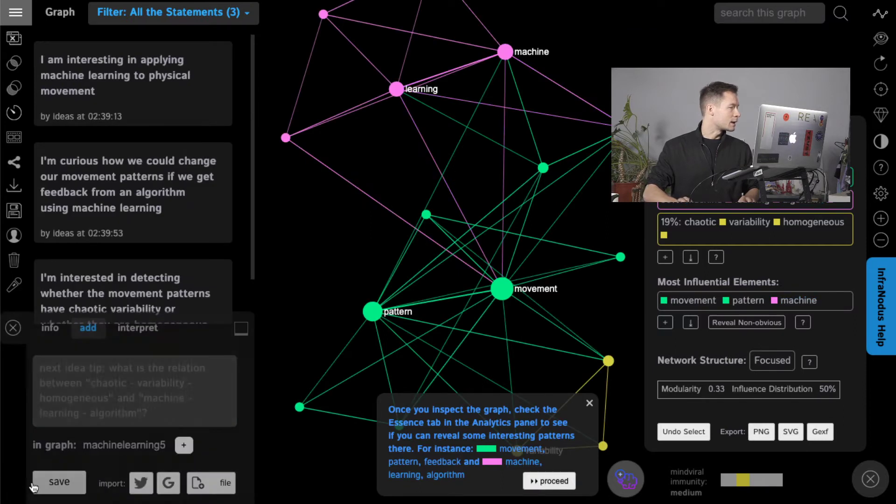
left_click(94, 396)
type("for")
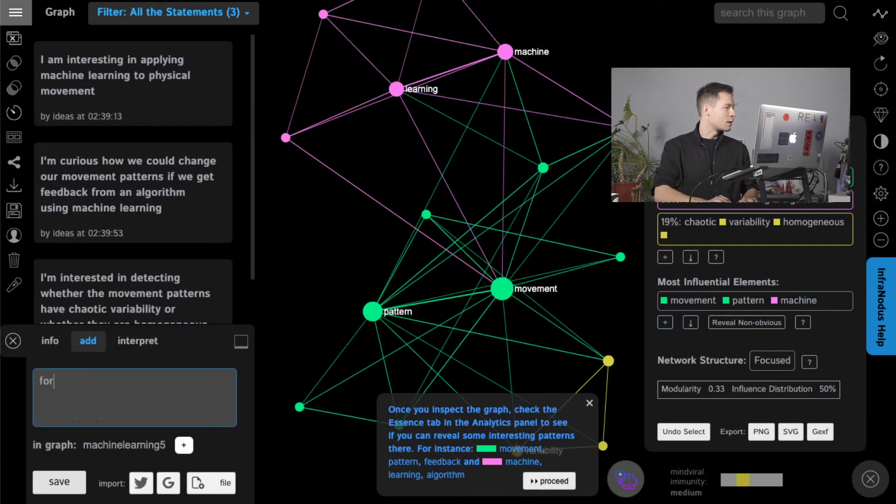
type(" instance when we're think")
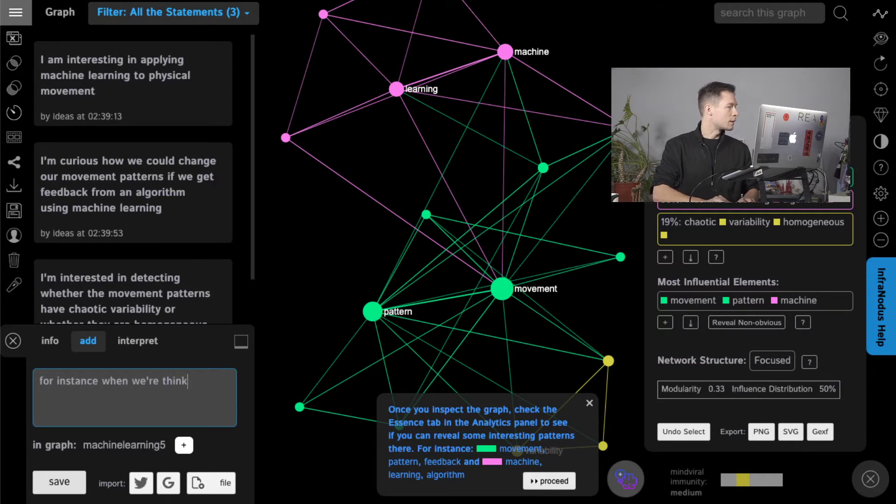
type("ing about heart b")
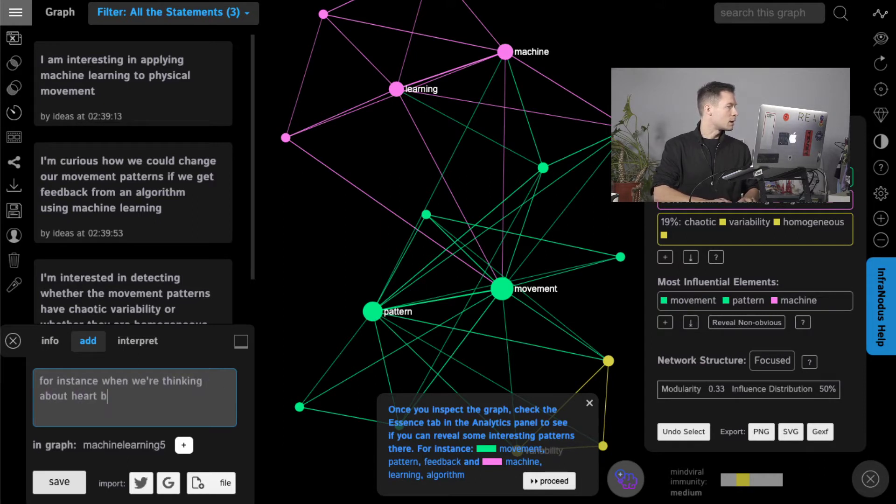
type("eat variabilit")
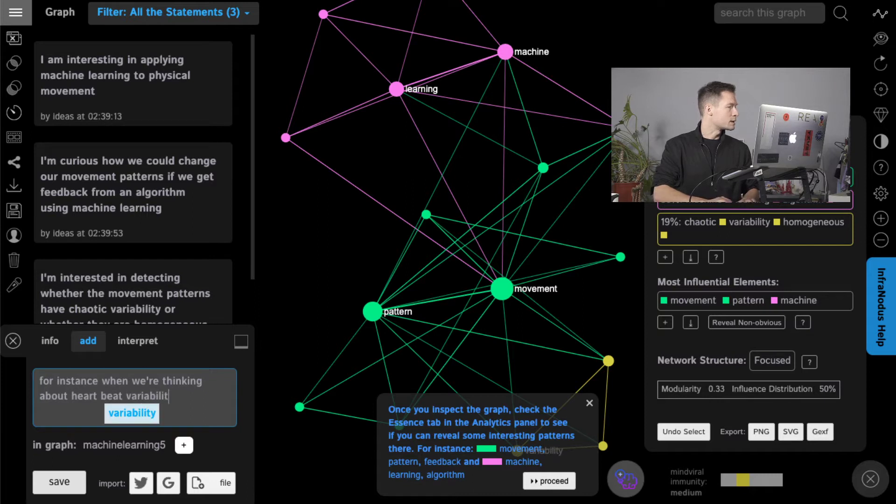
type("y we can use machine ")
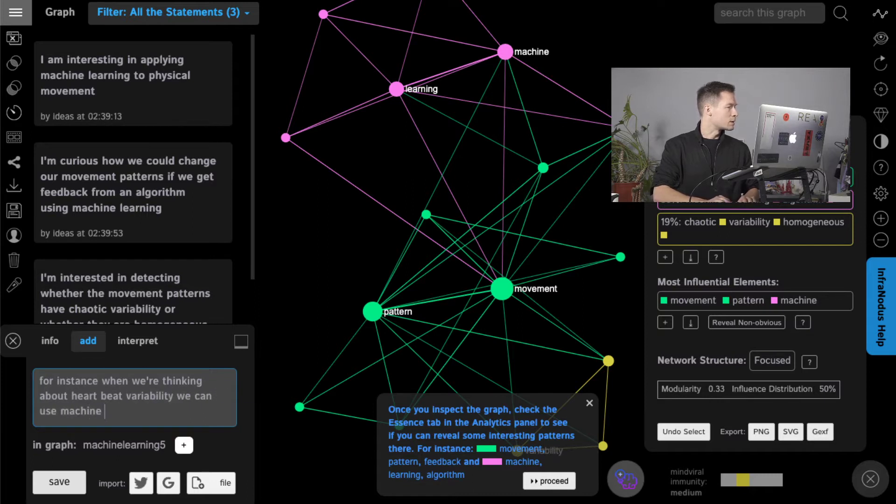
type("learning algorithms to")
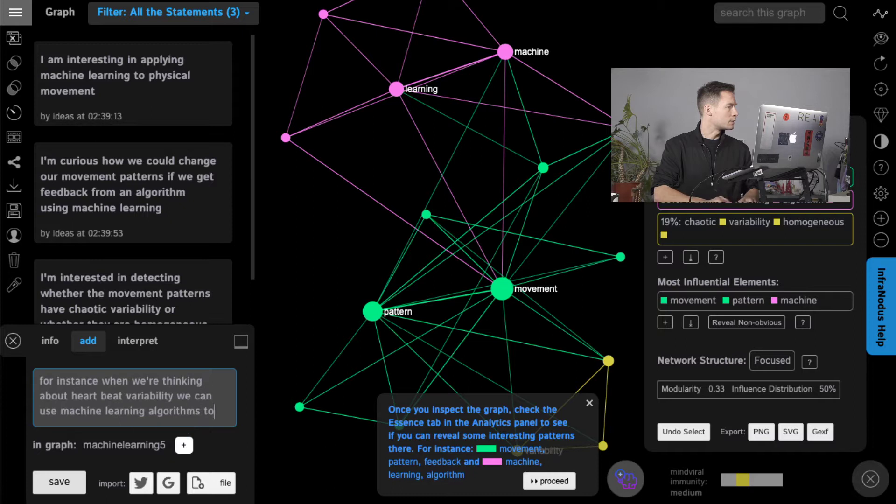
type(" detect chaotic ")
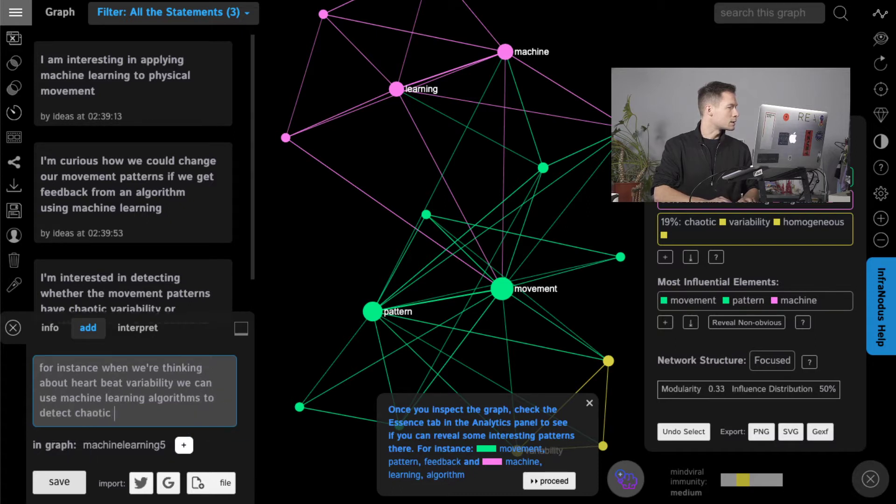
type("itinerancy ")
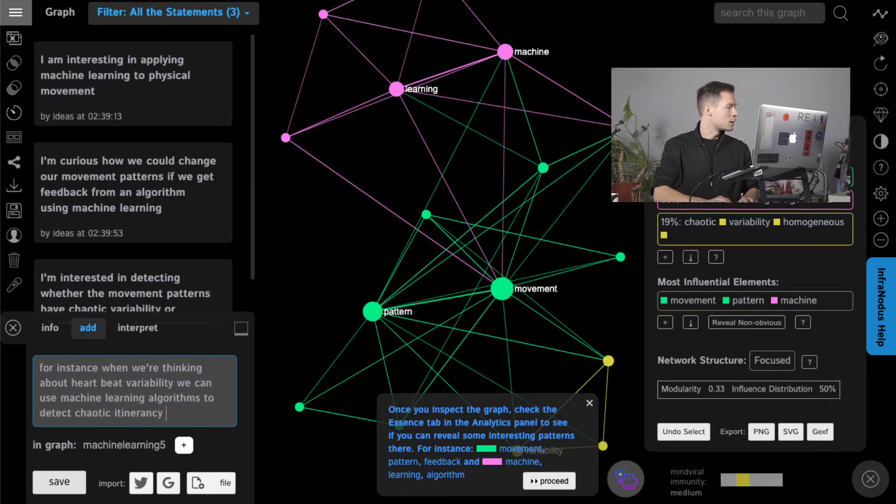
type("which indicates healthy")
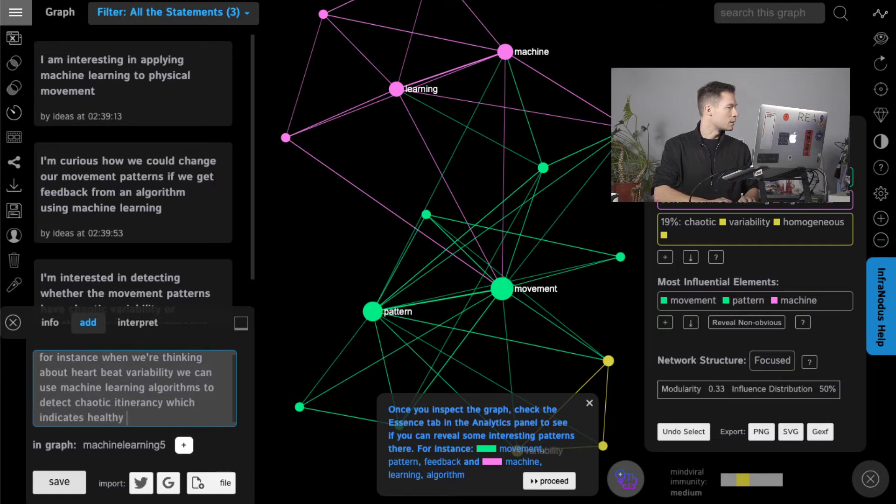
type(" heart dynam")
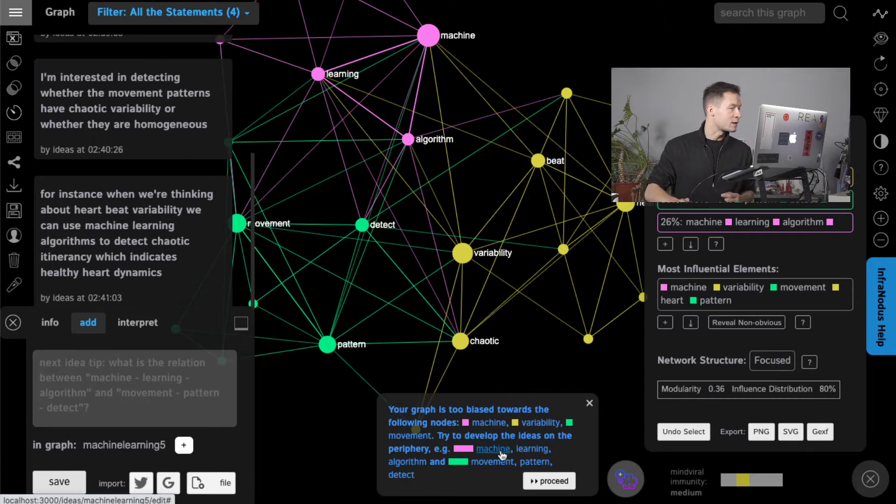
Step: Highlight the machine-learning-algorithm and movement-pattern-detect clusters in turn
left_click(463, 451)
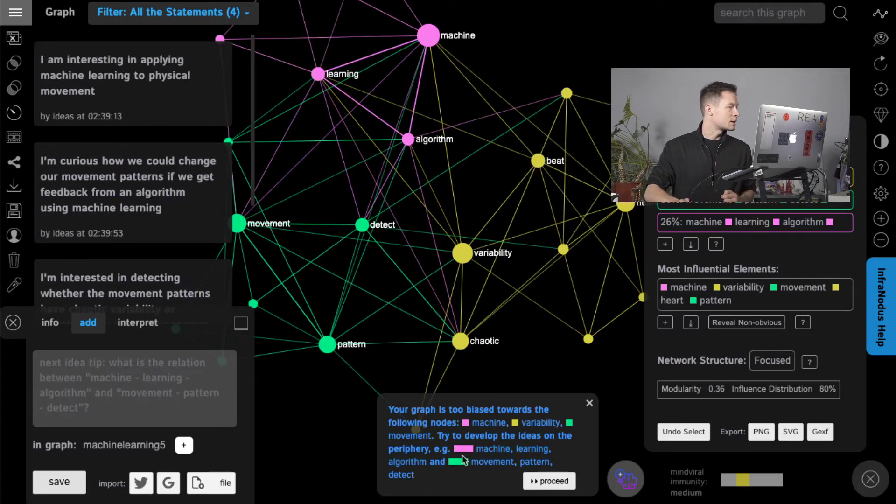
left_click(457, 463)
left_click(457, 449)
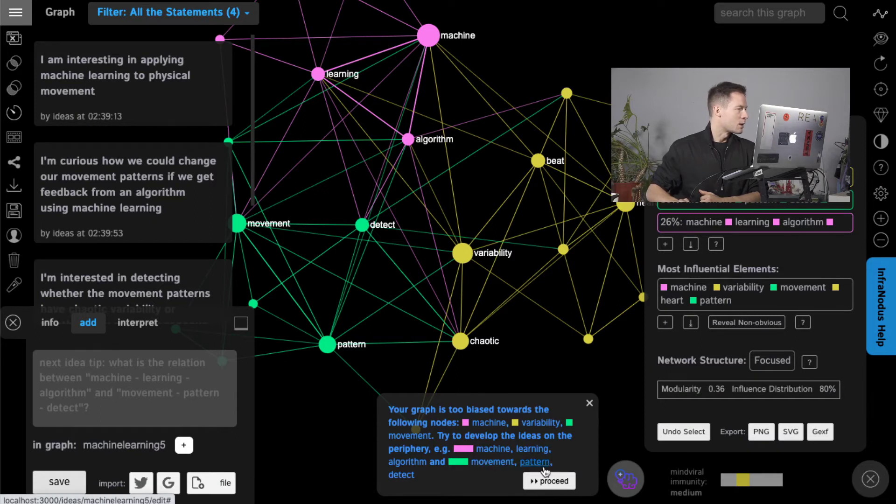
Step: Draft a statement about reading movement-sensor time series and analyzing variability with a dfa algorithm
left_click(163, 386)
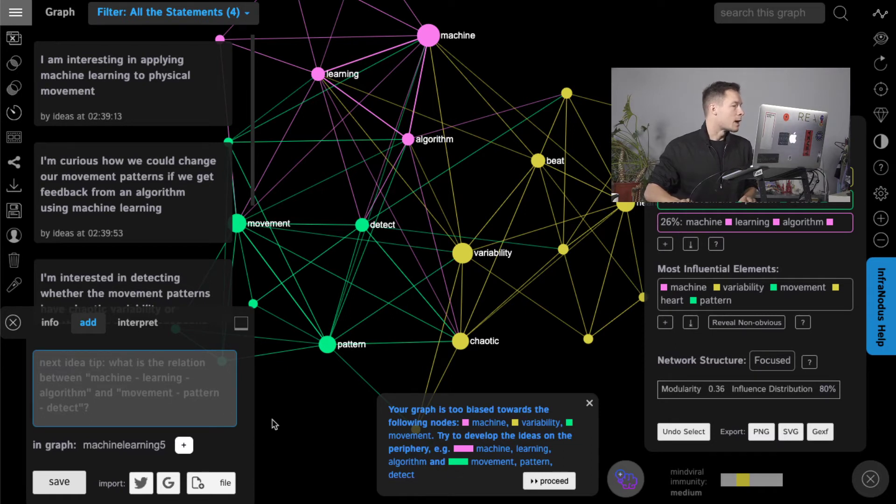
type("For ")
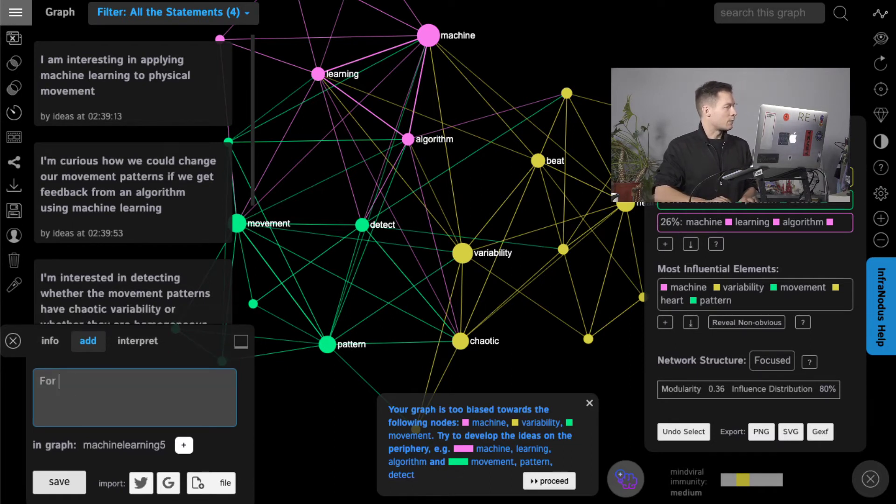
type("instance, I could ")
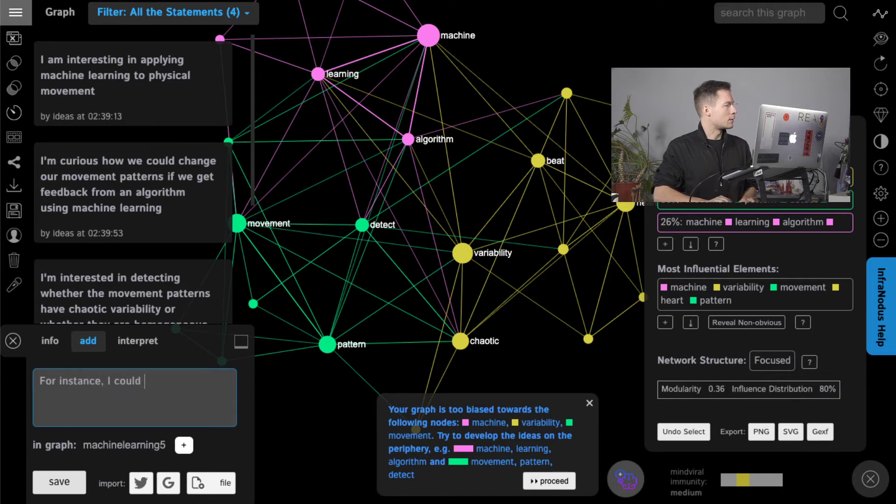
type("read the time series ")
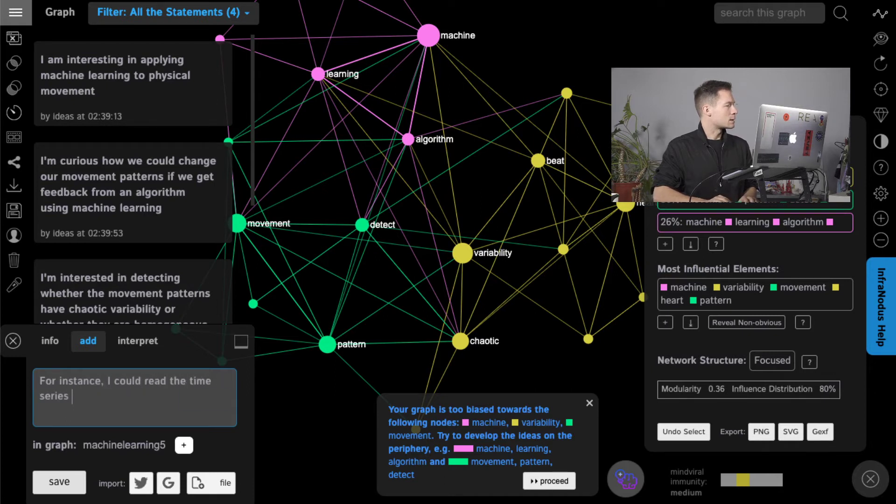
type("of a ")
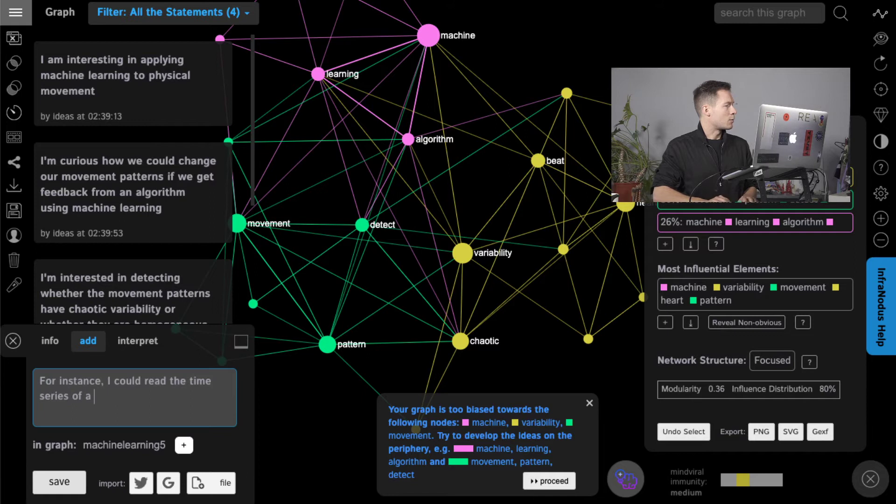
type("movement using a m")
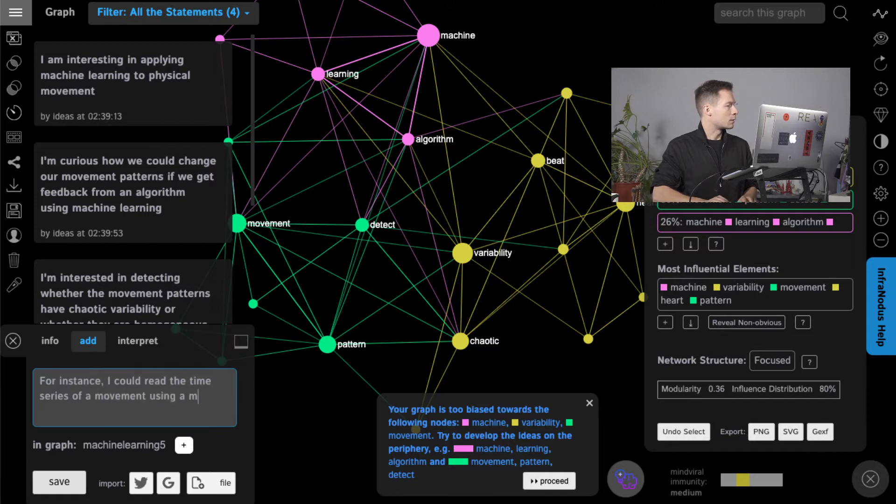
type("ovement sensor")
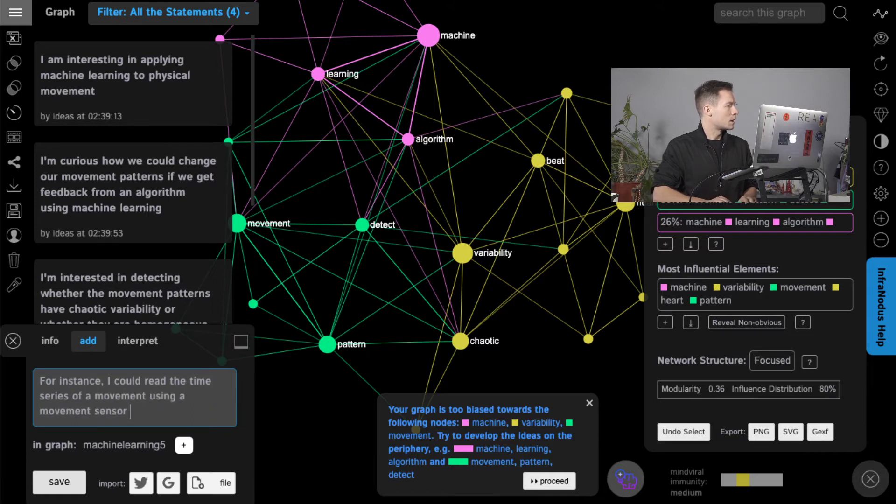
type(" and then analyze ")
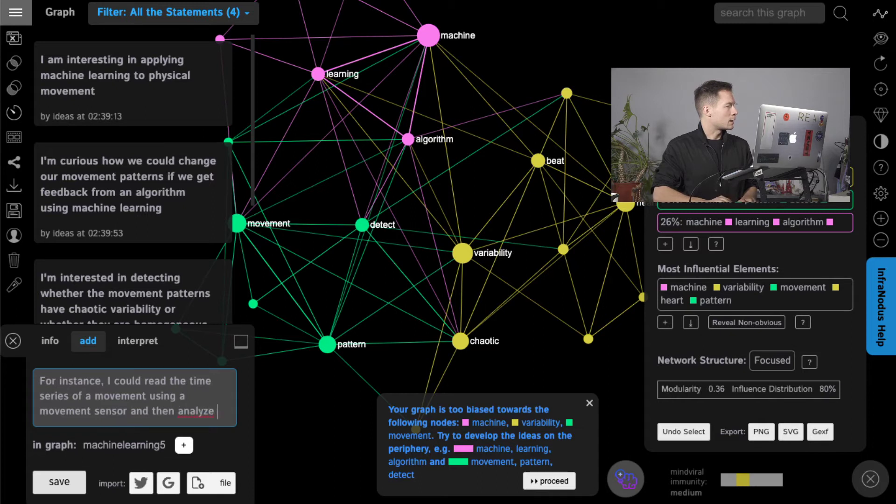
type("its variability ")
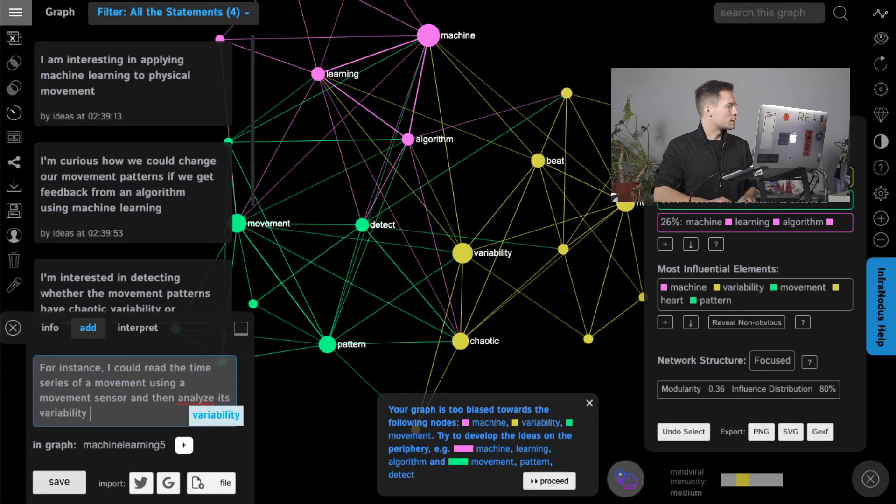
type("using (f")
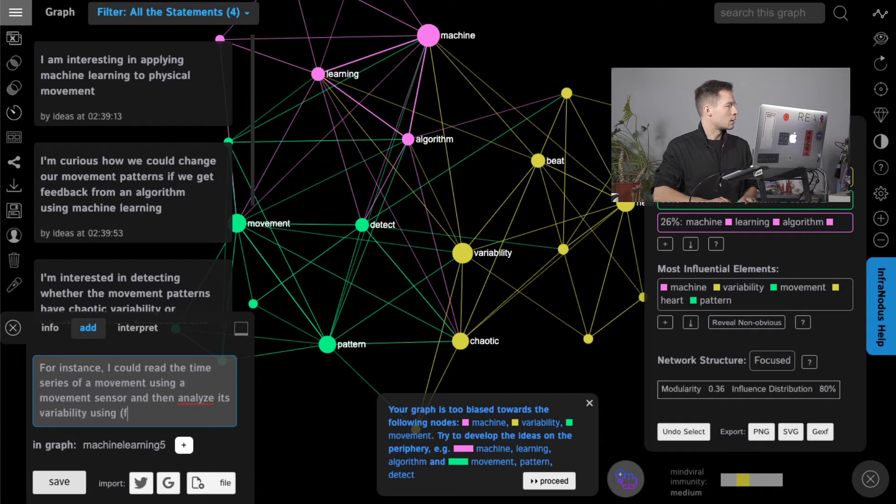
type("or example) a dfa")
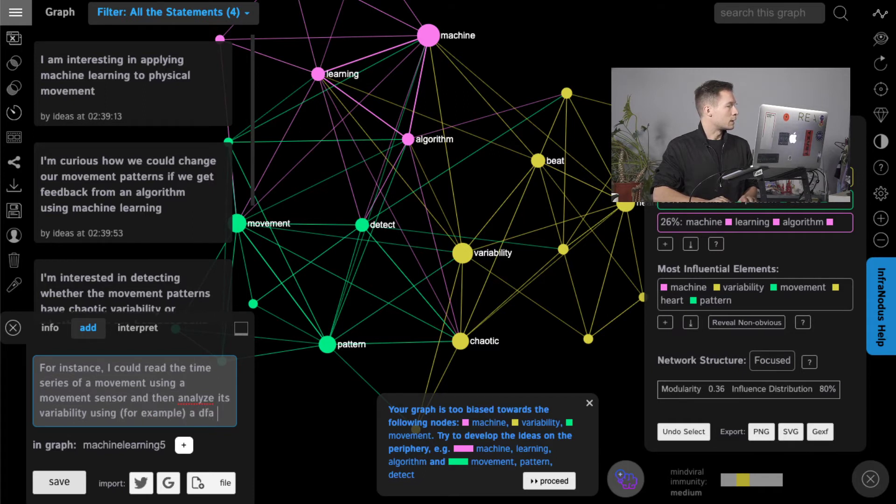
type(" algorithm")
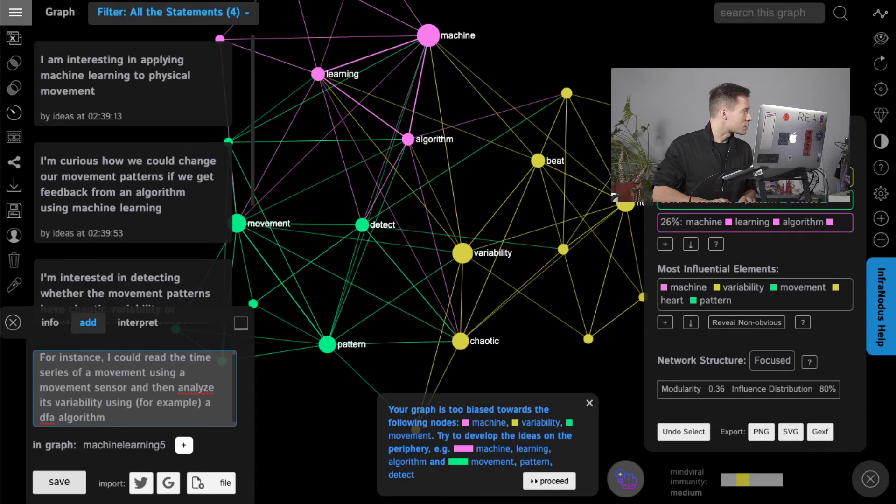
Step: Save the dfa-algorithm statement, dismiss the graph tip, and bring back the statement panel
key("ctrl+Return")
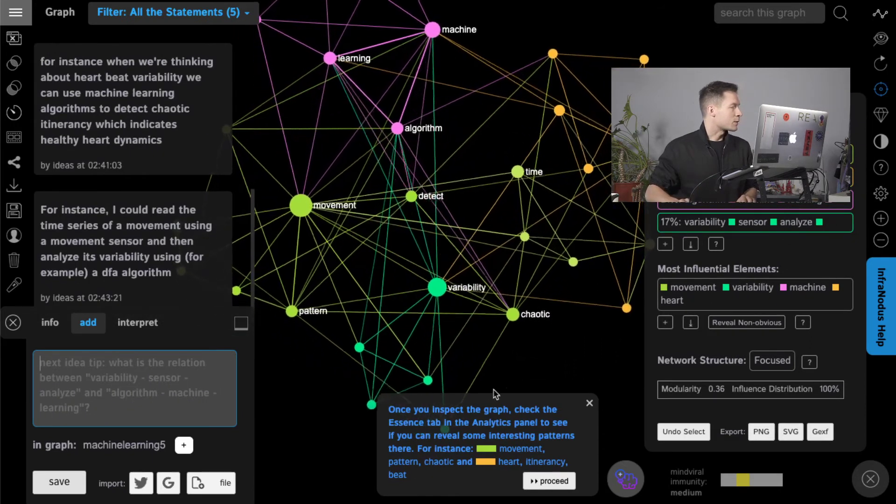
left_click(542, 483)
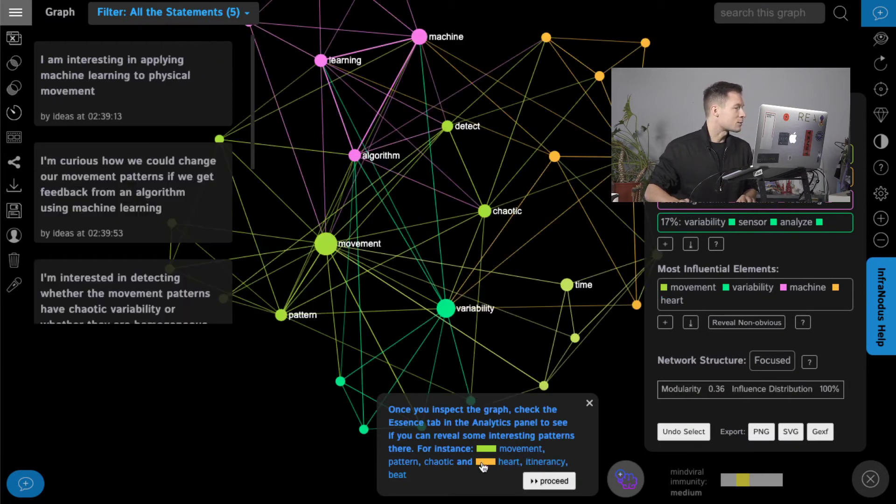
mouse_move(484, 451)
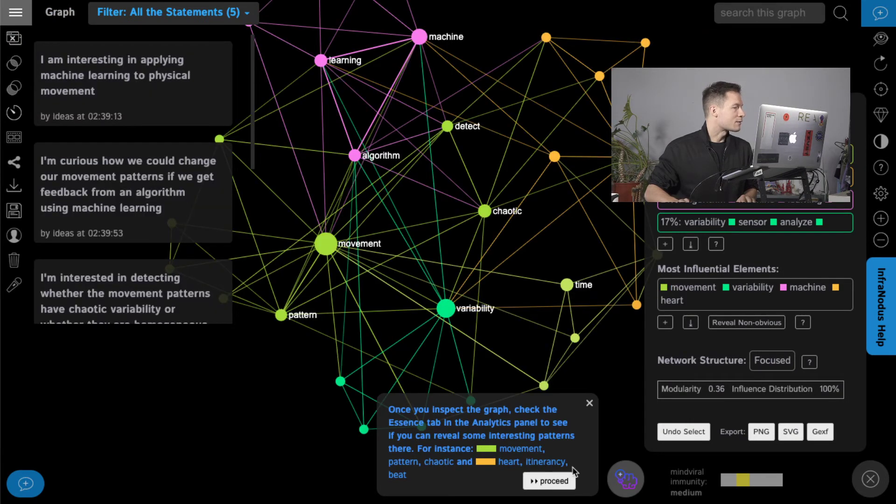
left_click(35, 487)
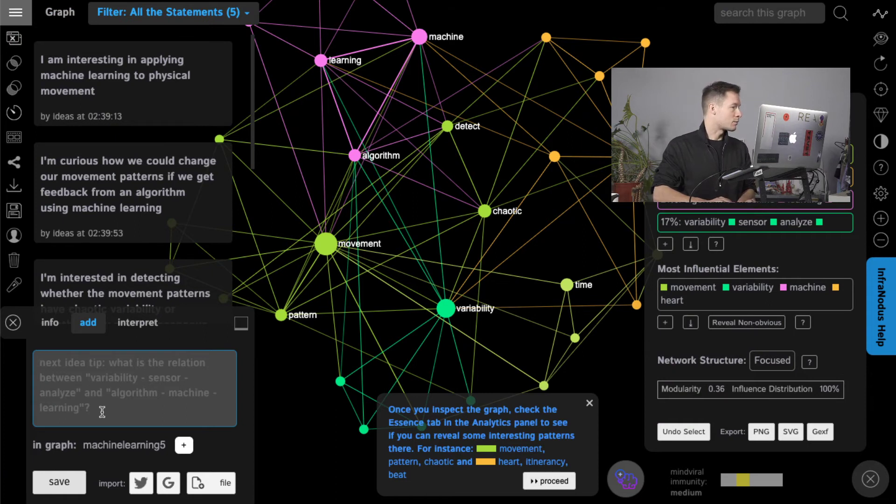
Step: Add the statement likening chaotic healthy heart beat dynamics to detecting healthy movement patterns
type("There is an as")
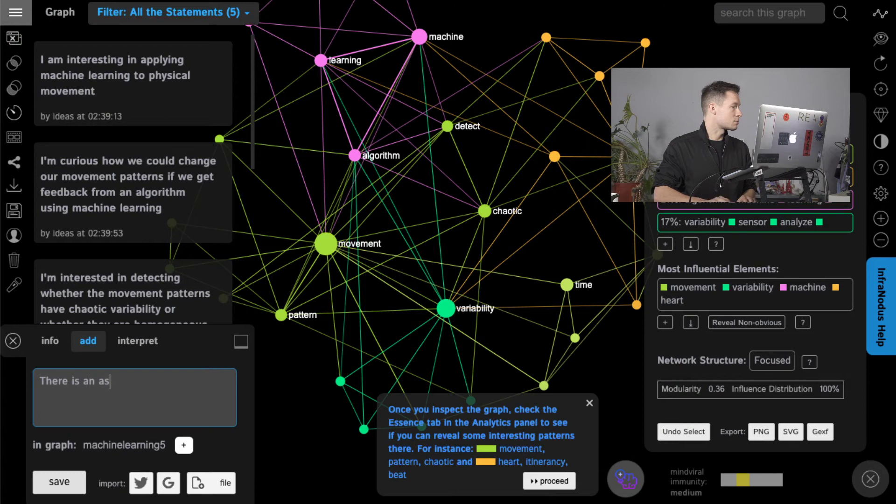
type("sumption that ")
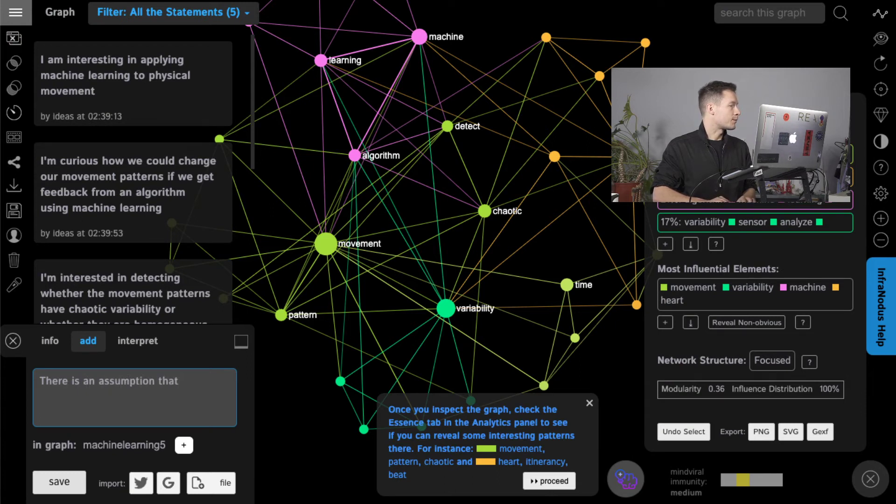
type("just like in ")
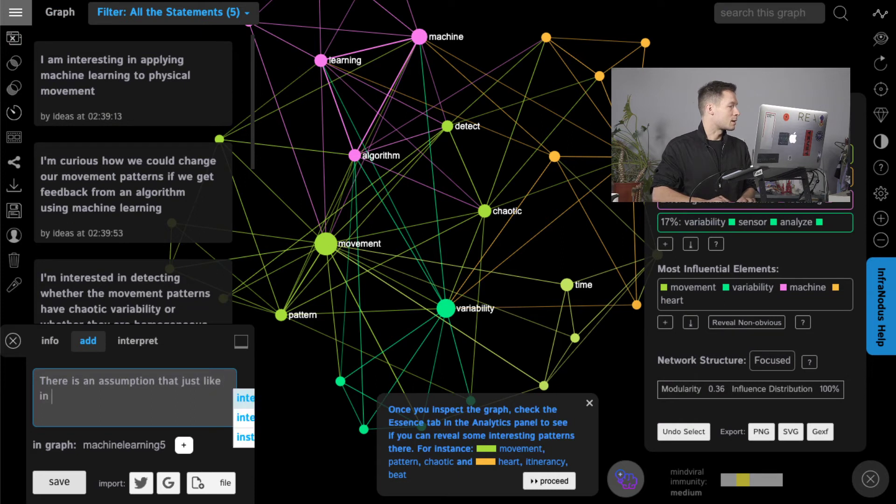
type("analyzing the hea")
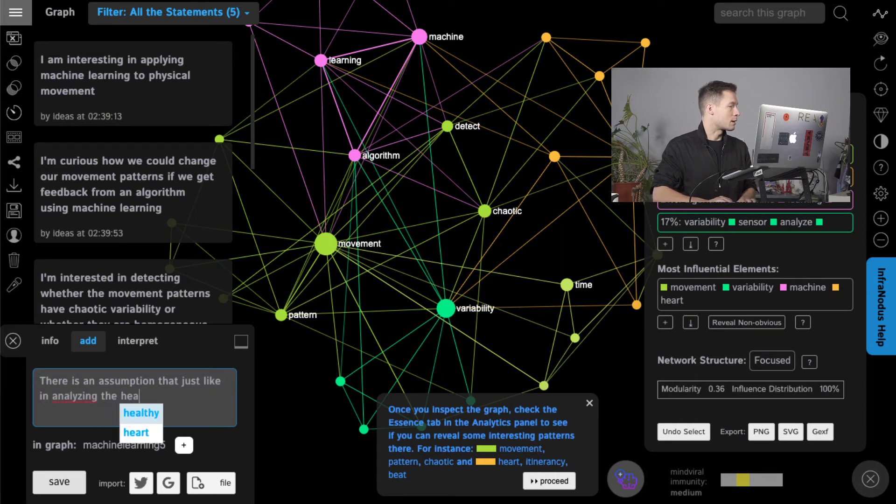
type("rt beat (if")
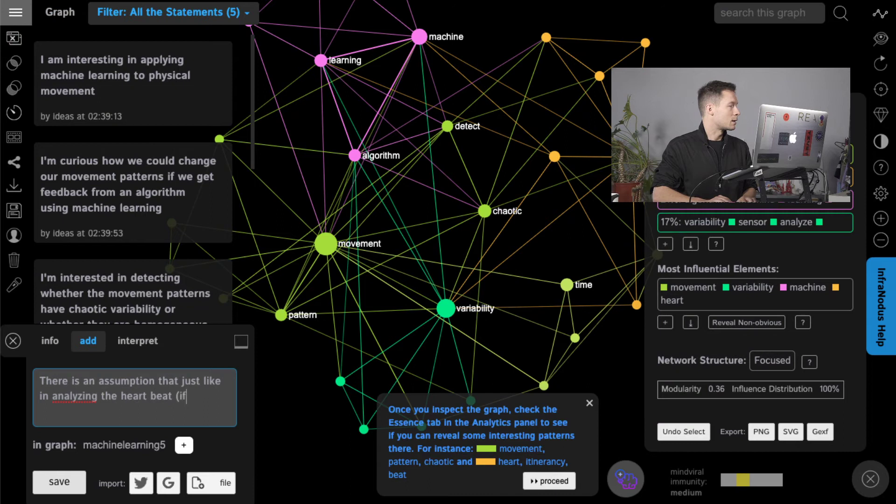
type(" the dya")
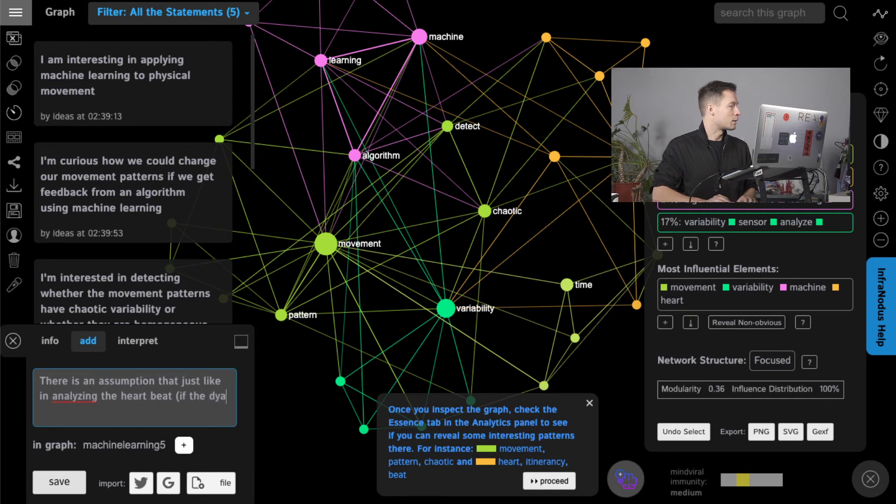
key("BackSpace")
type("namics is cha")
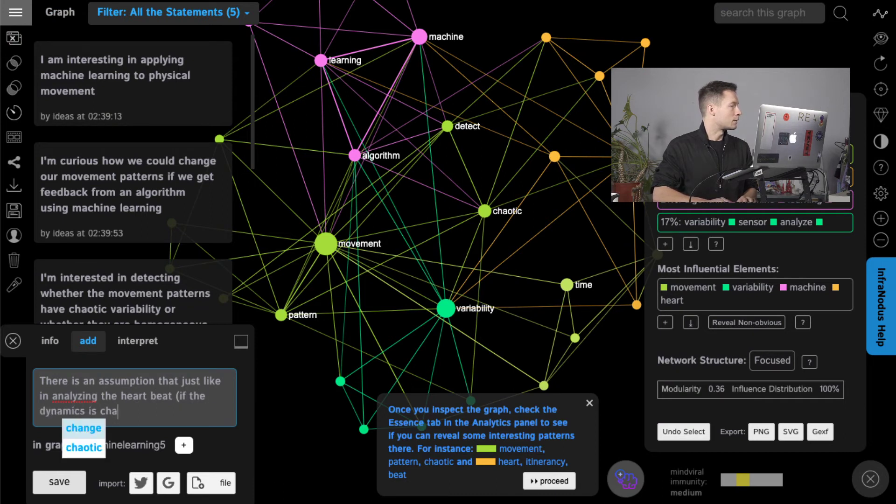
type("otic it's hea")
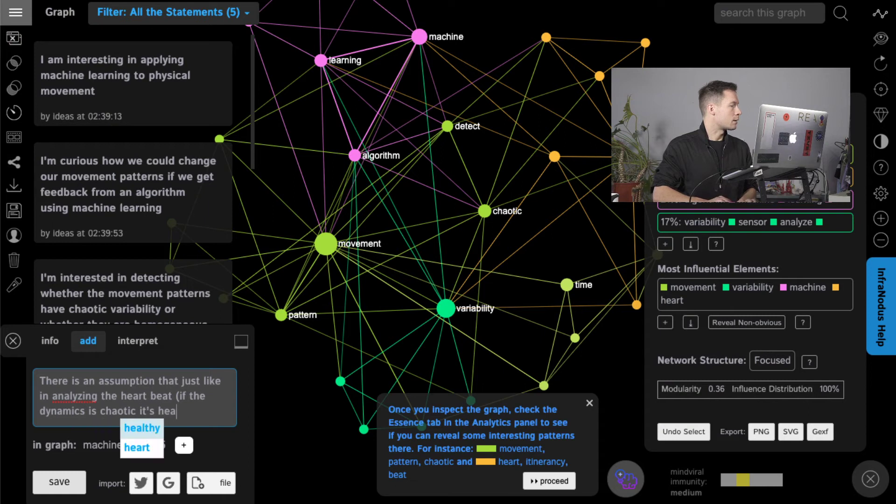
type("lthy) we could also")
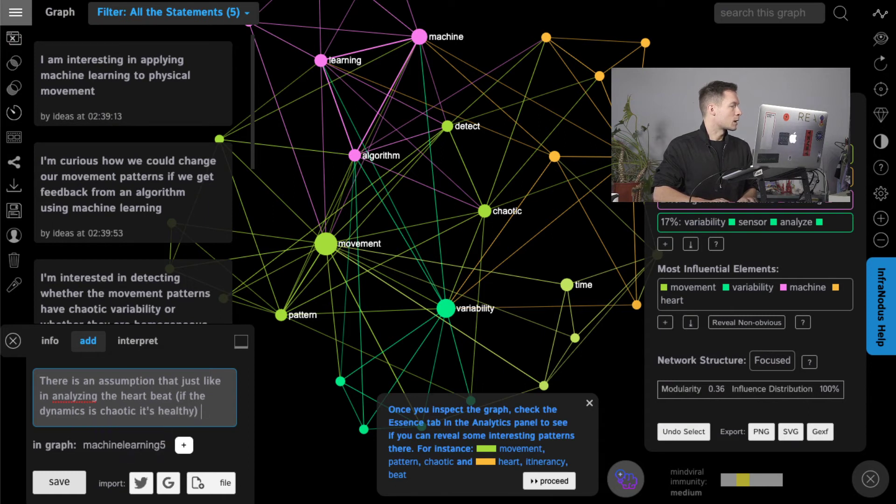
type(" detect a")
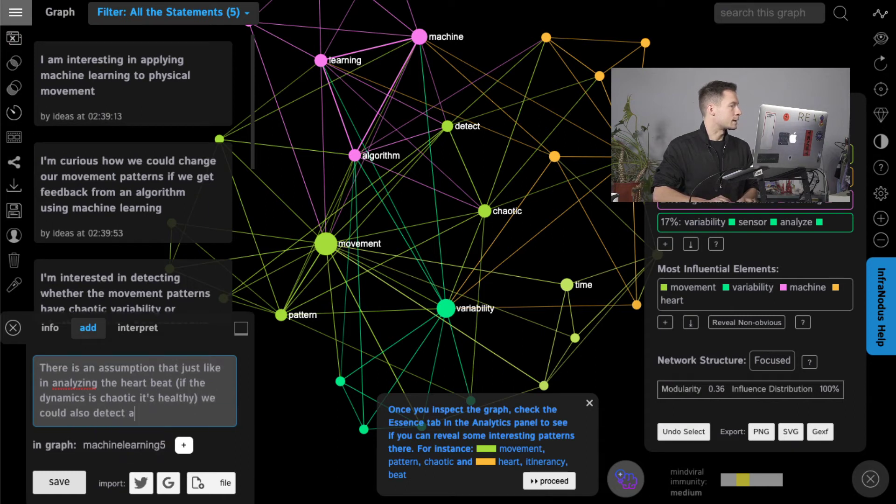
type(" healthy movement")
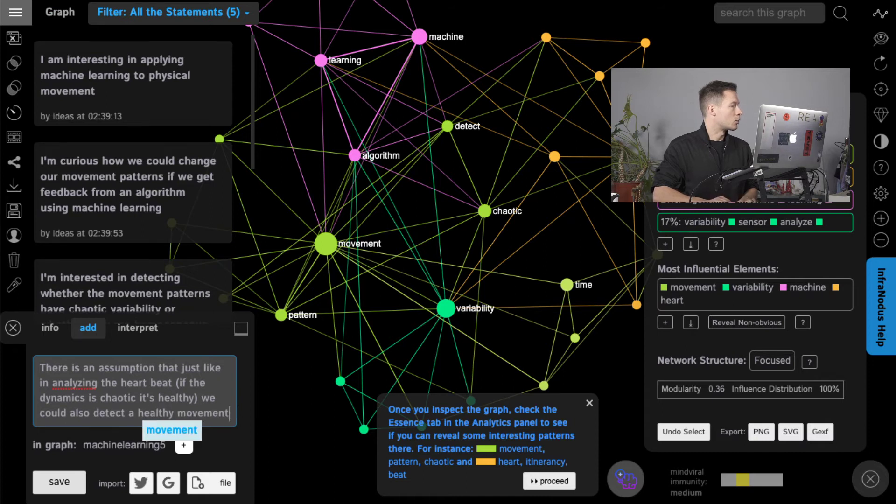
type(" pattern if")
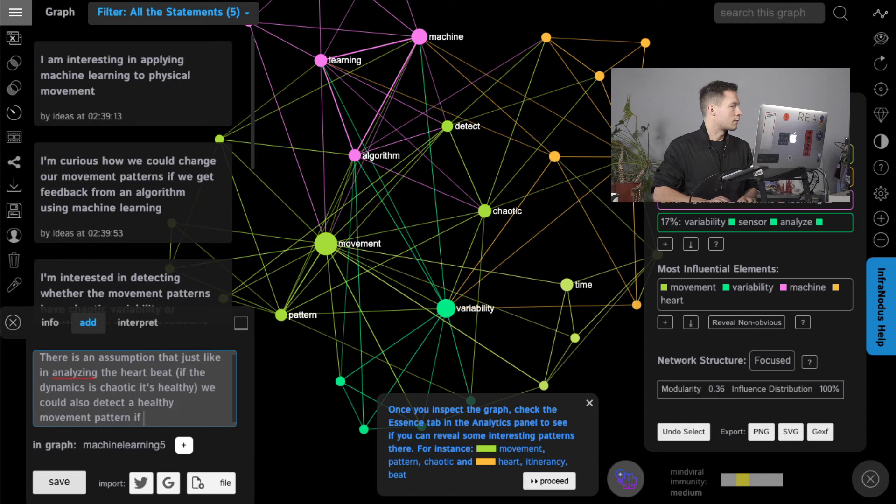
type("it's chaotic")
key("Return")
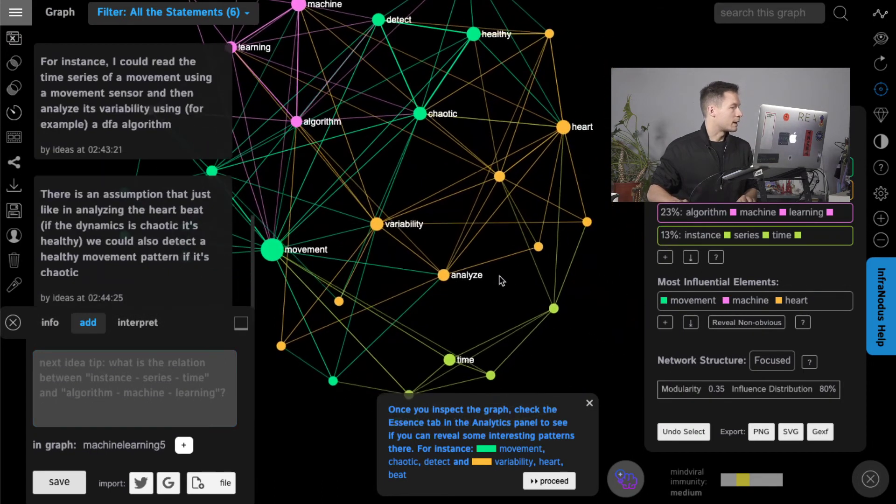
Step: Step through the tutorial tips on cluster suggestions and clearing the node selection
left_click(540, 481)
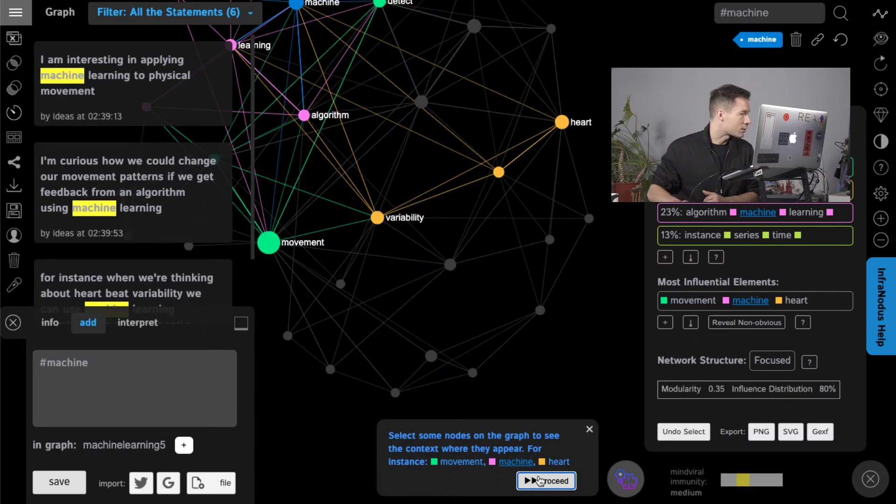
left_click(540, 481)
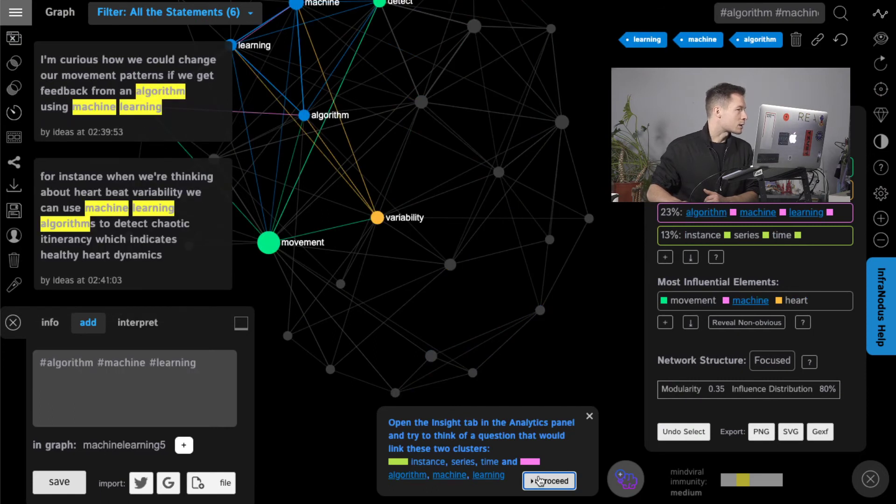
left_click(540, 481)
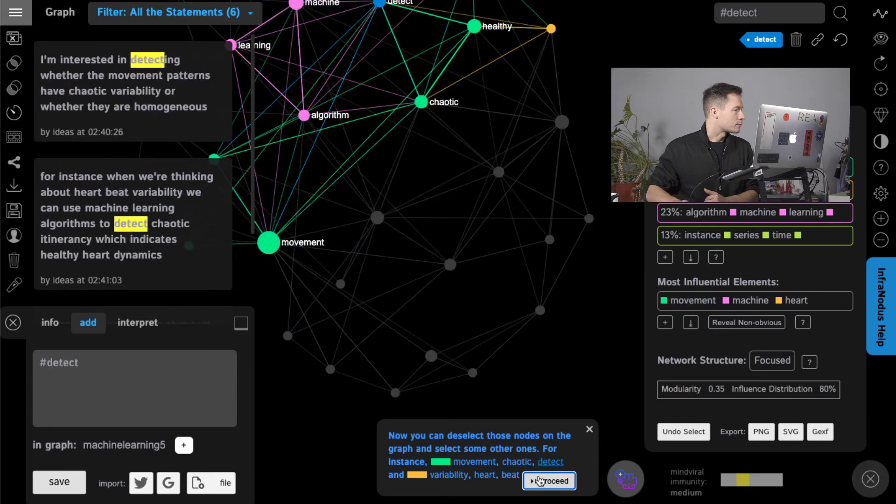
left_click(540, 481)
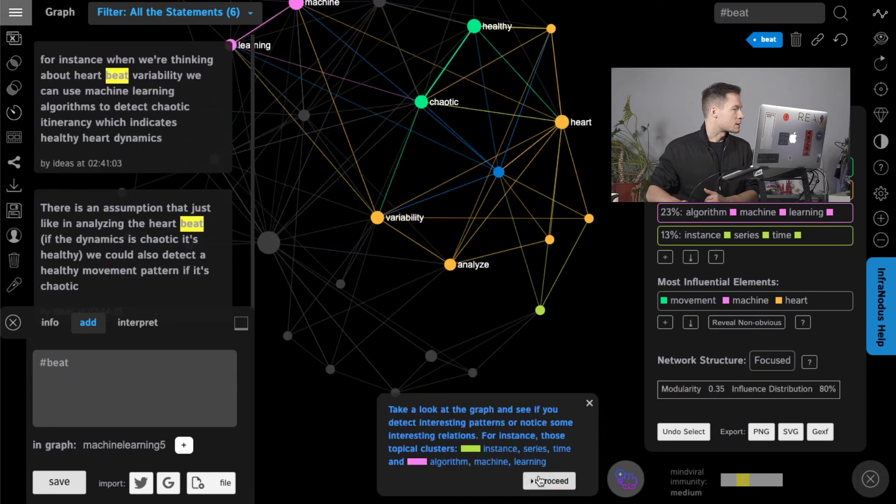
left_click(540, 480)
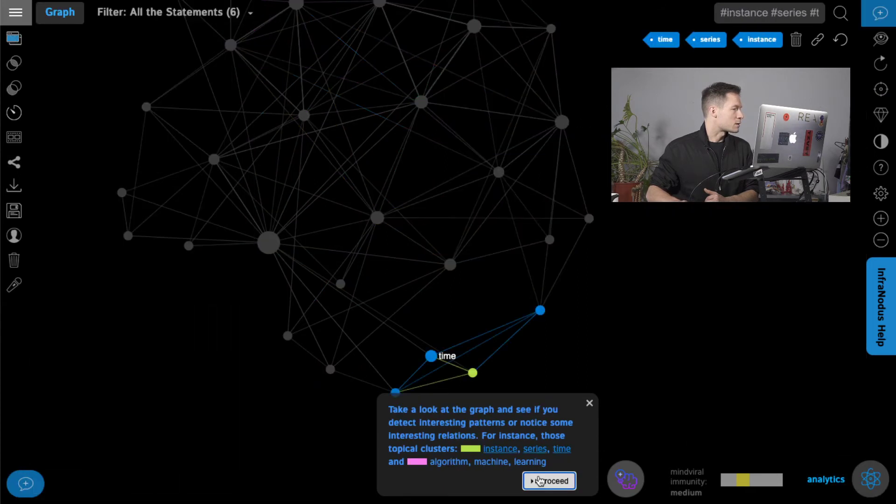
left_click(540, 480)
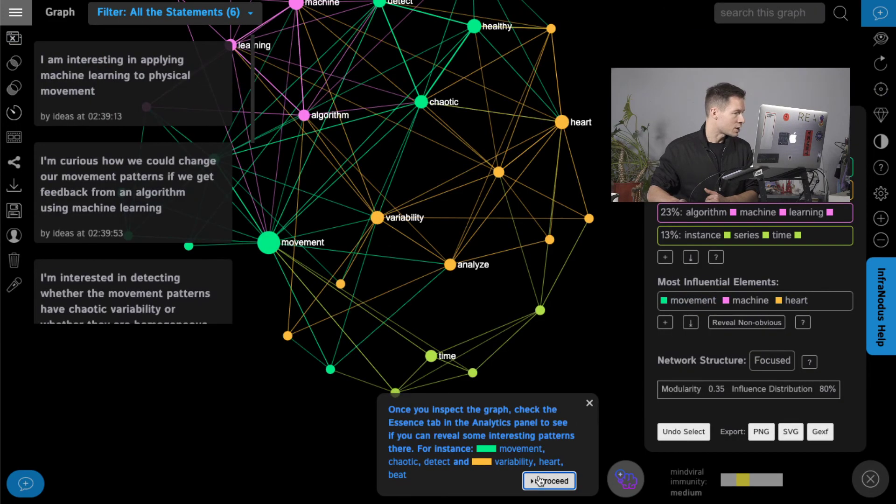
Step: Colour the graph by topical clusters and show the Statements and Analytics panels
left_click(540, 480)
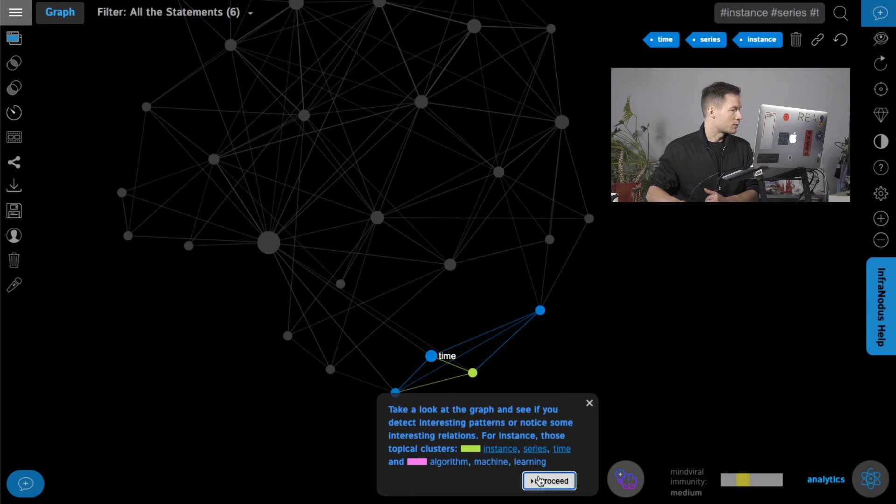
left_click(540, 480)
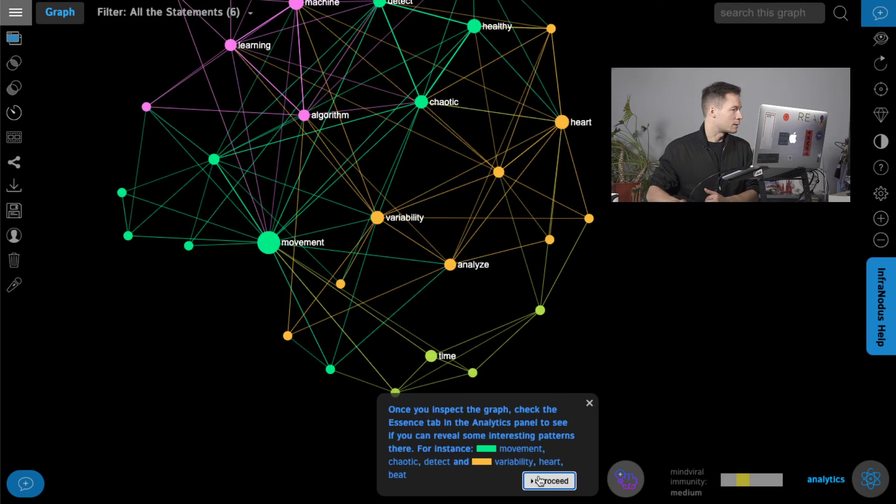
left_click(540, 480)
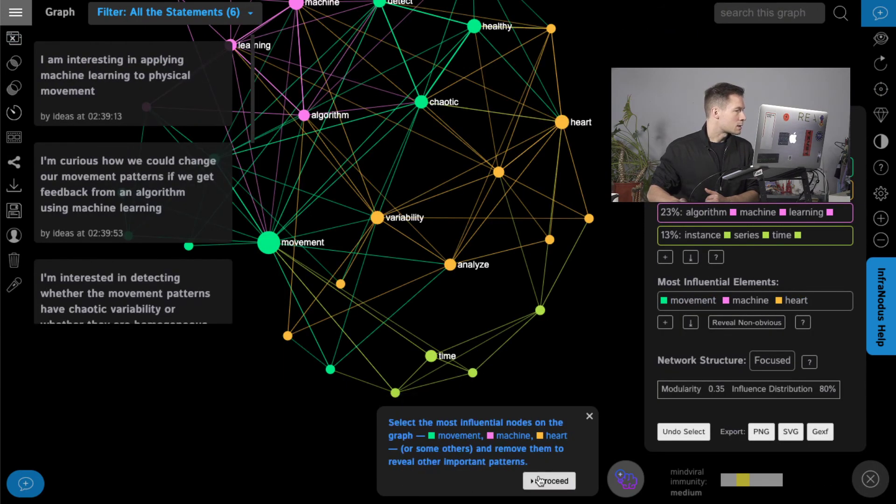
Step: Delete the movement, machine and heart nodes, then pan to recentre the remaining graph
left_click(541, 481)
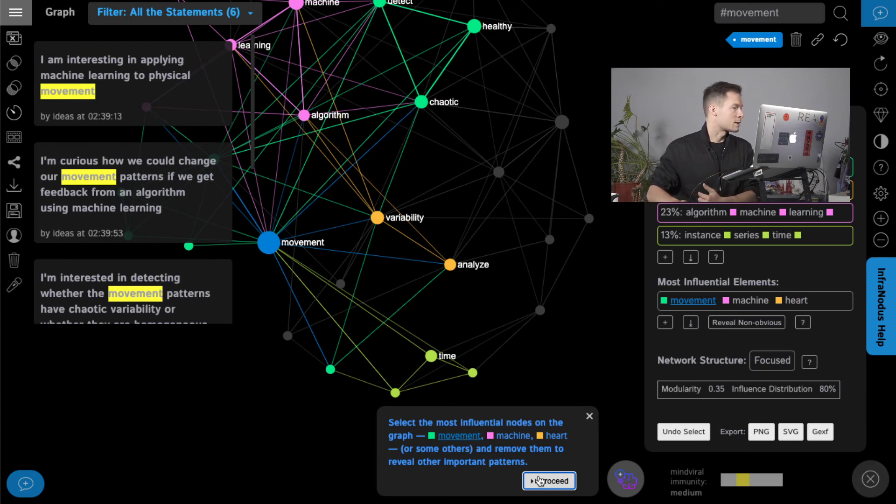
left_click(540, 480)
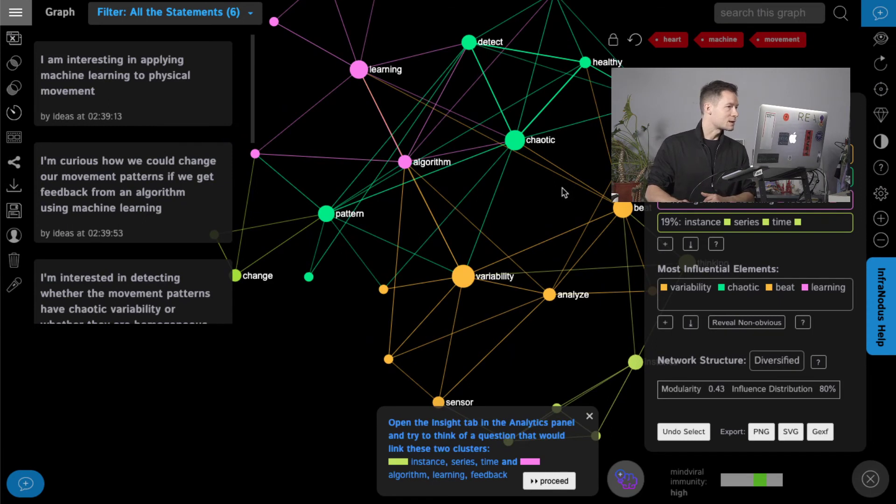
left_click_drag(562, 194, 510, 202)
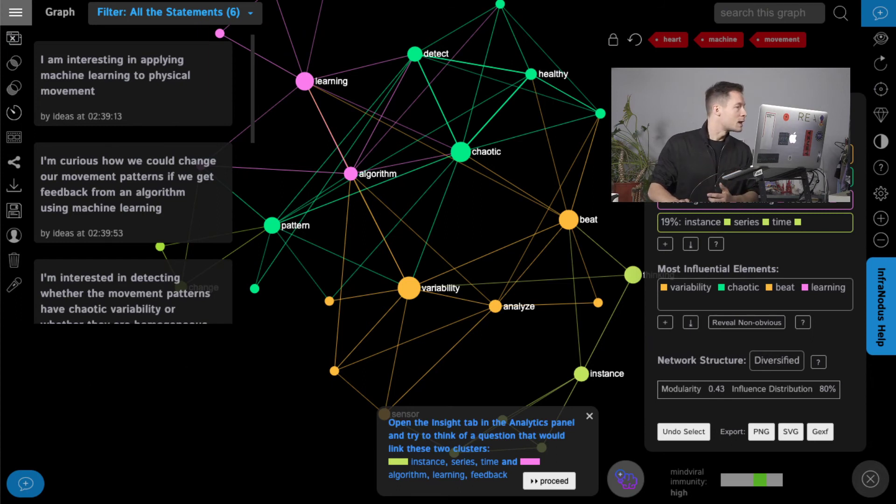
left_click_drag(522, 266, 548, 307)
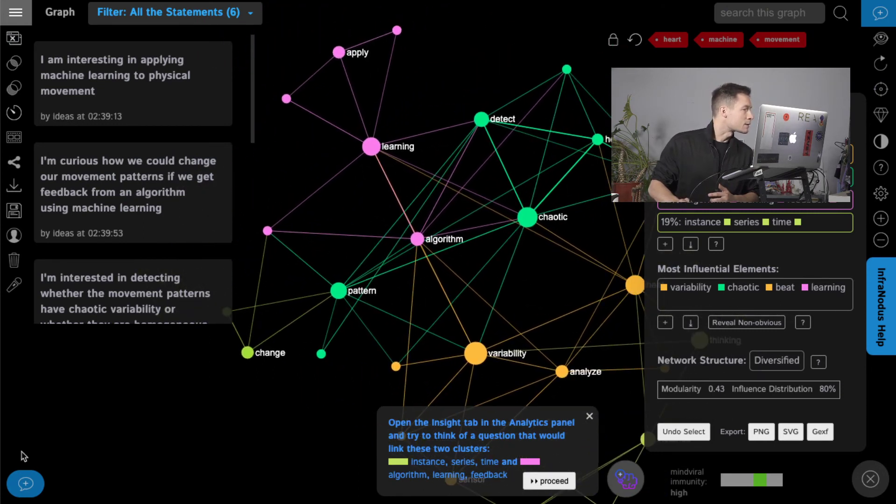
Step: Open the new-statement entry and preview the instance–series–time cluster
left_click(25, 483)
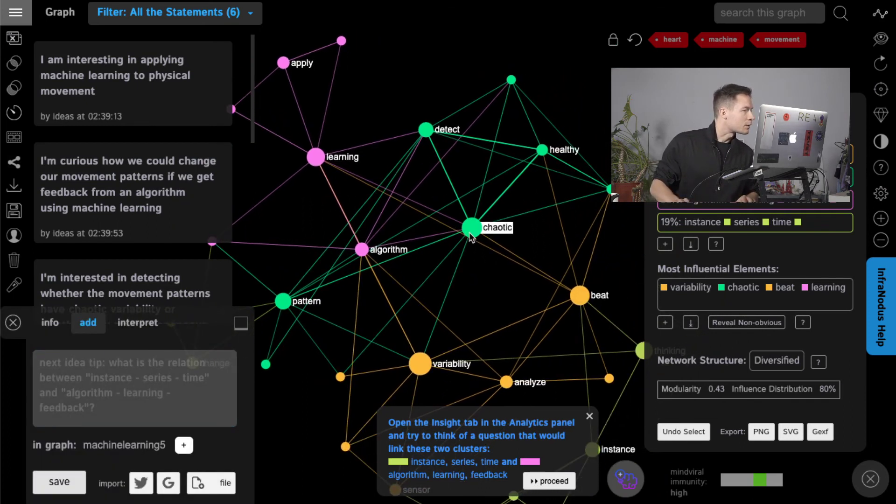
left_click(400, 463)
left_click(400, 463)
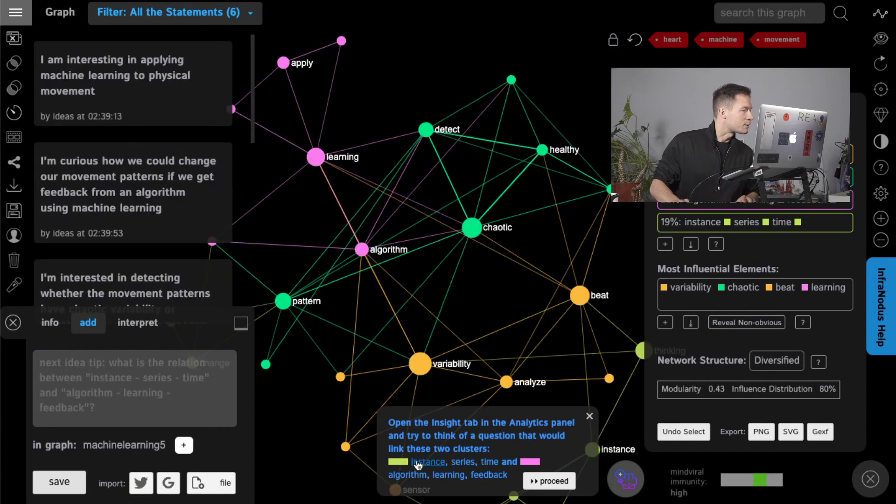
left_click(400, 463)
left_click(399, 466)
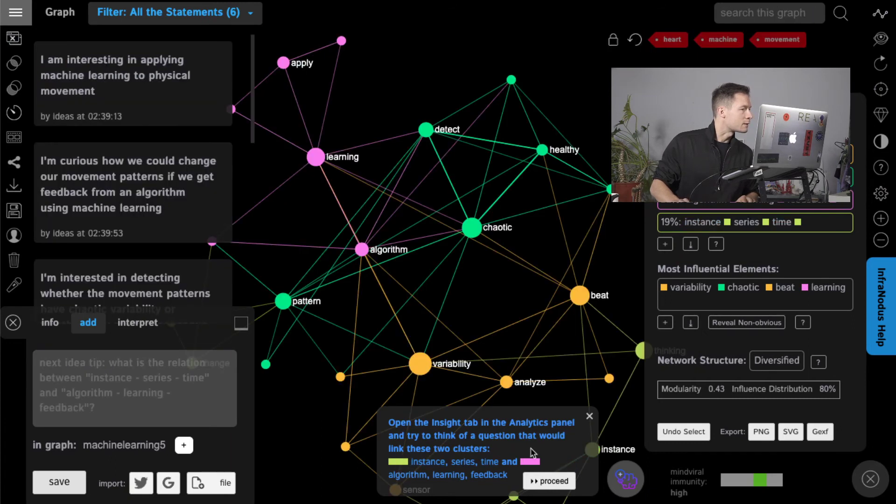
Step: Preview the algorithm–learning–feedback cluster, then place the cursor in the empty statement box
left_click(529, 463)
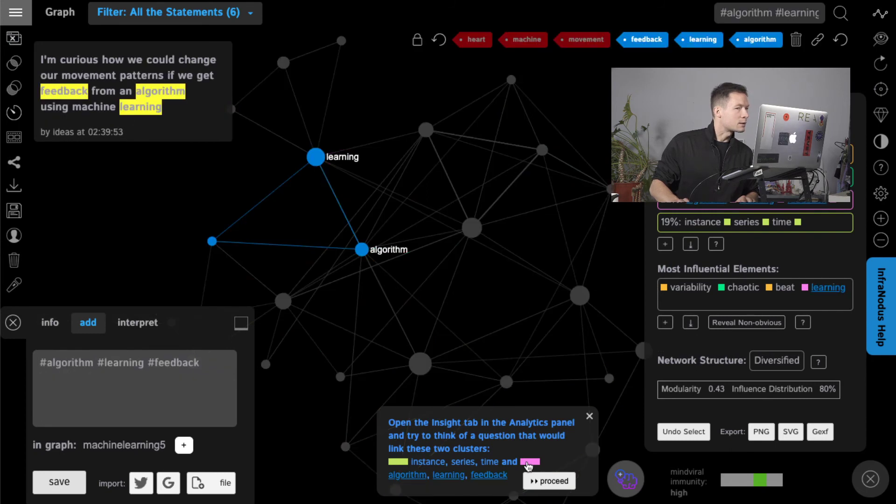
left_click(529, 462)
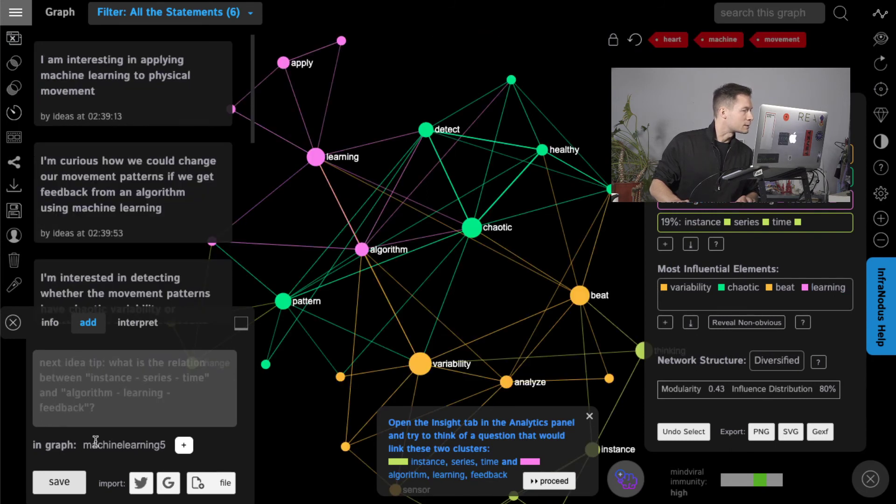
left_click(109, 407)
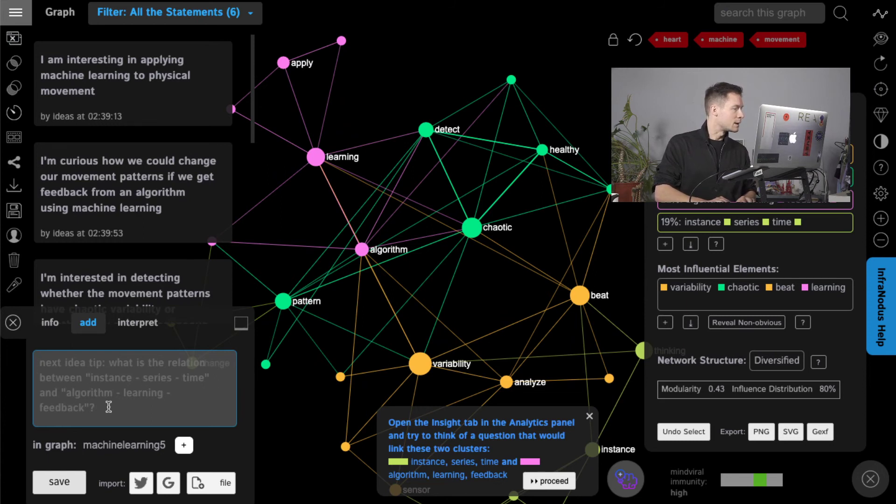
Step: Add the statement 'maybe there could be a live feedback on the time series of the movement…'
type("may")
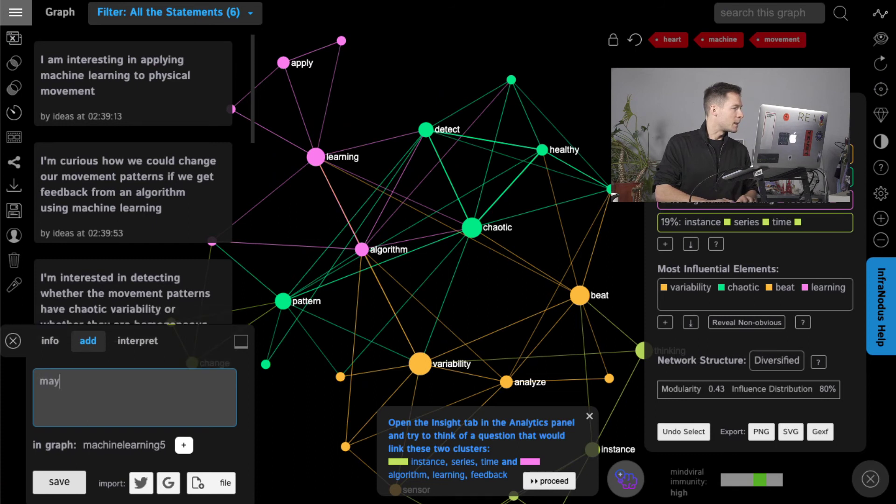
type("be there could be a live feedback on")
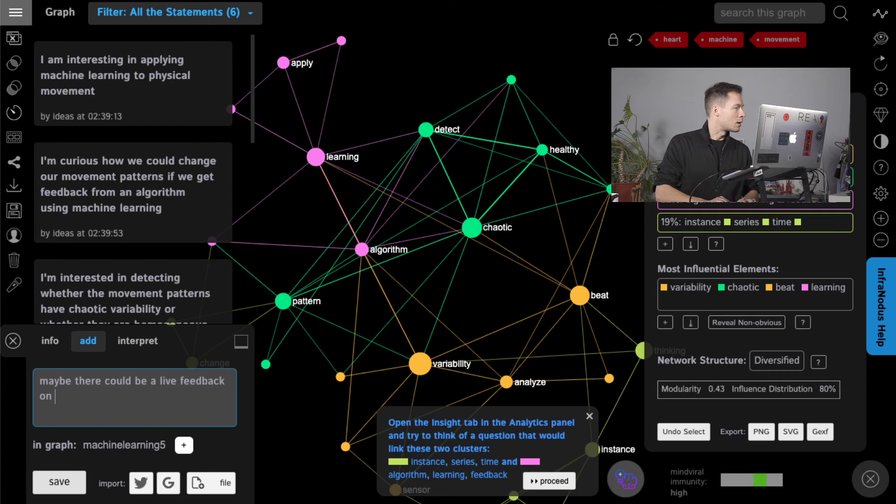
type(" the time serie")
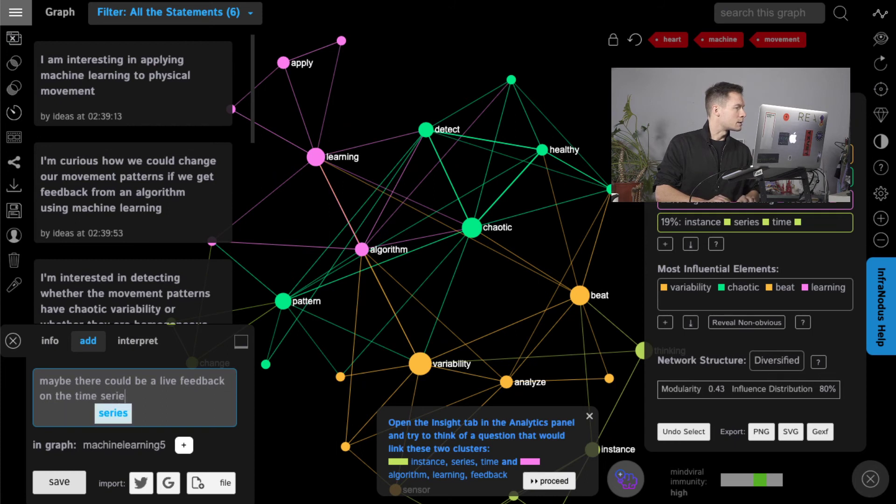
type("s of the movement a")
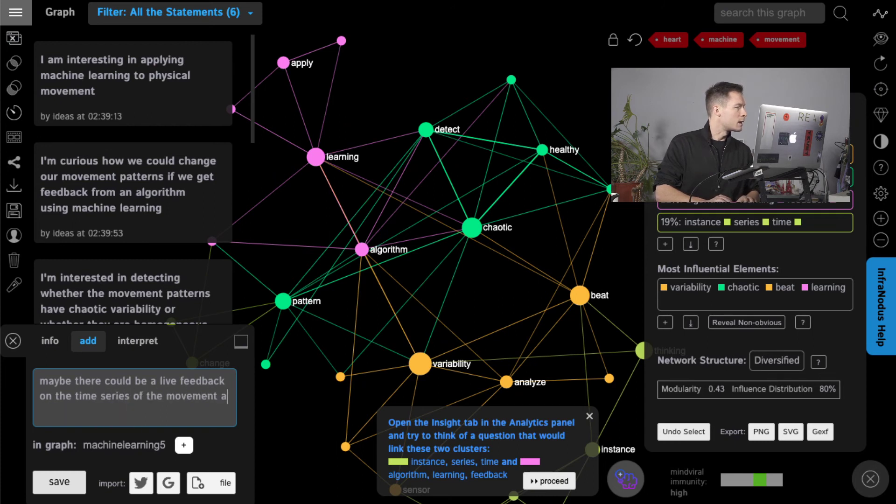
type("nd if it's not chao")
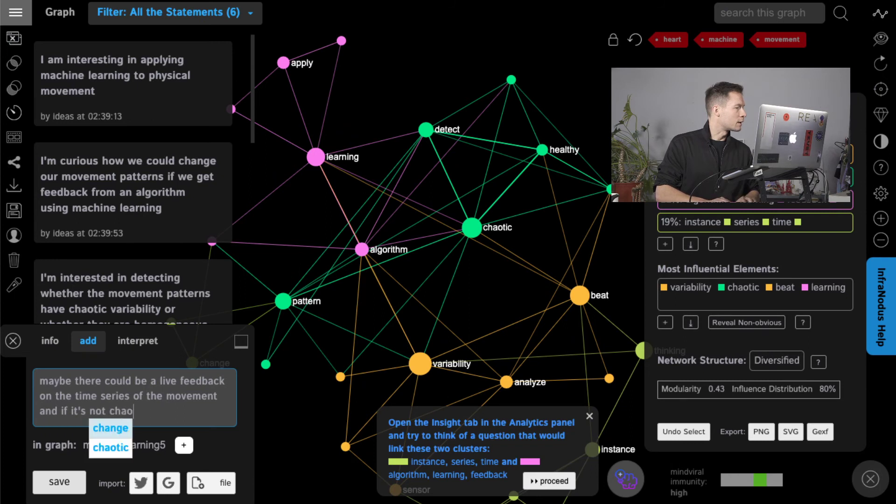
type("tic we receiv")
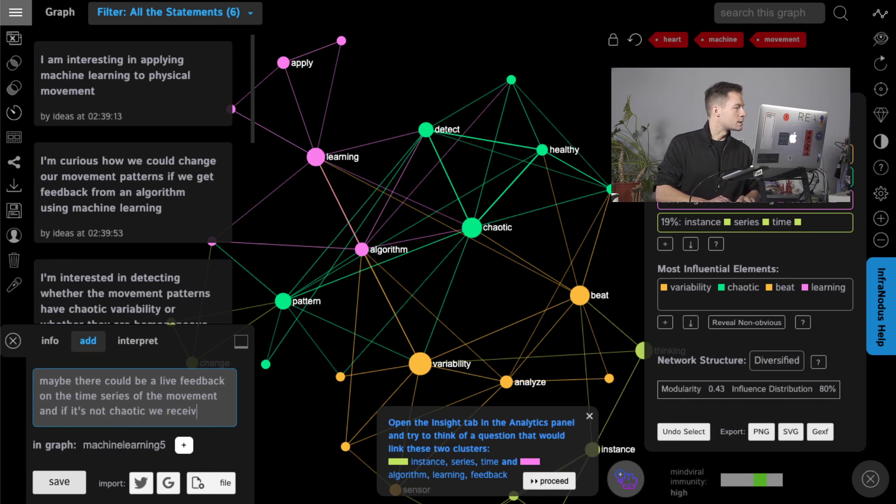
type("e a signal th")
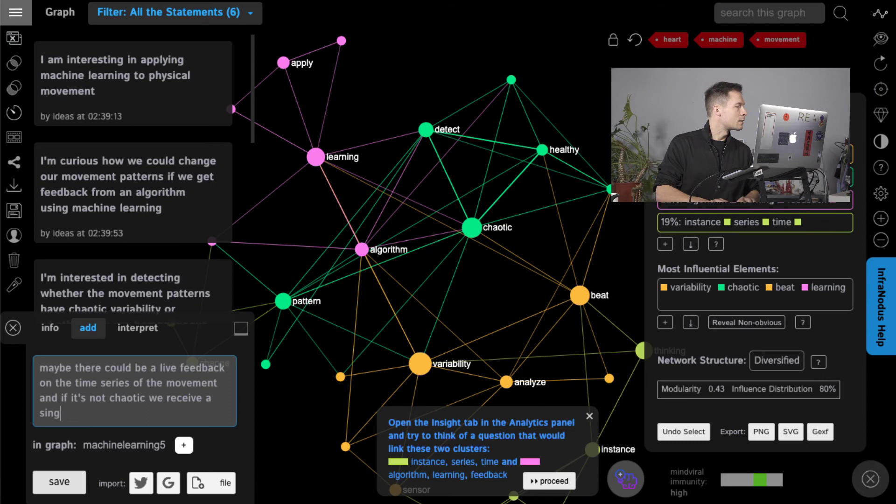
type("at we need")
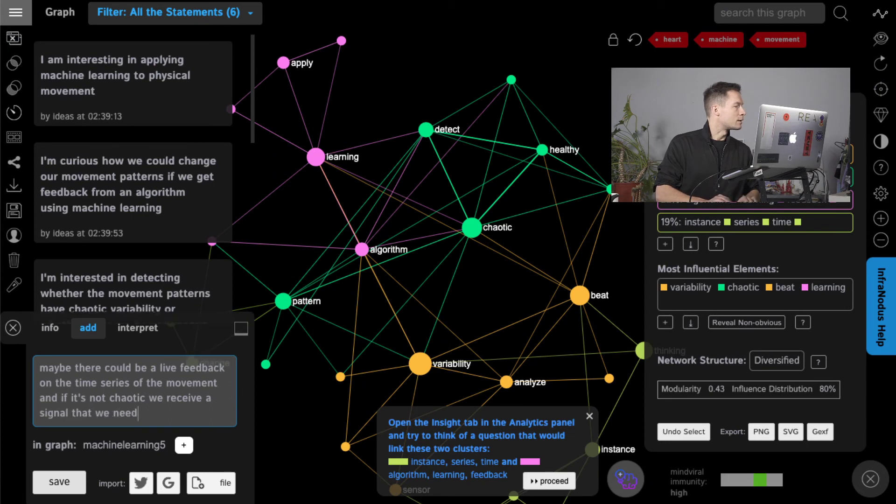
type(" to move in a w")
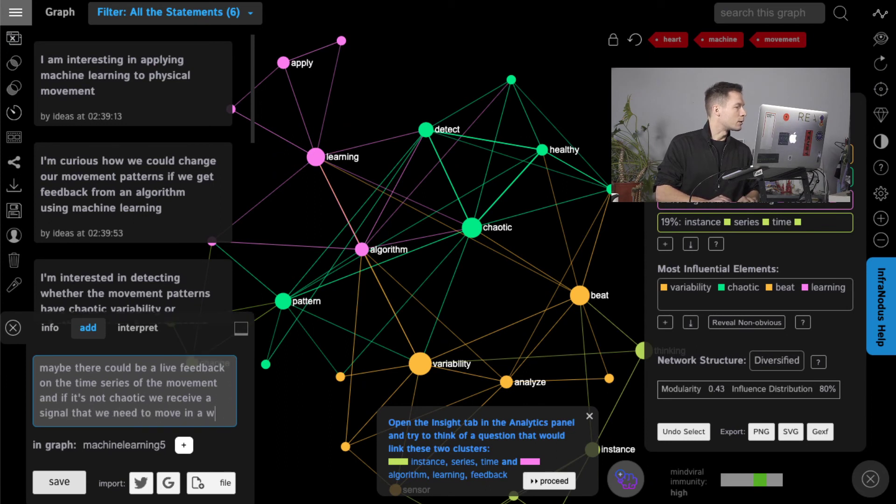
type("ay that is more chaoti")
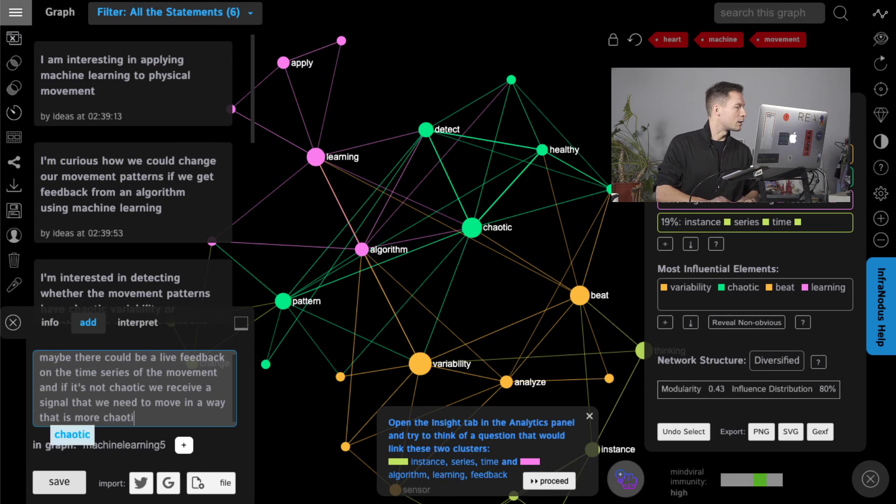
type("c (and vice versa")
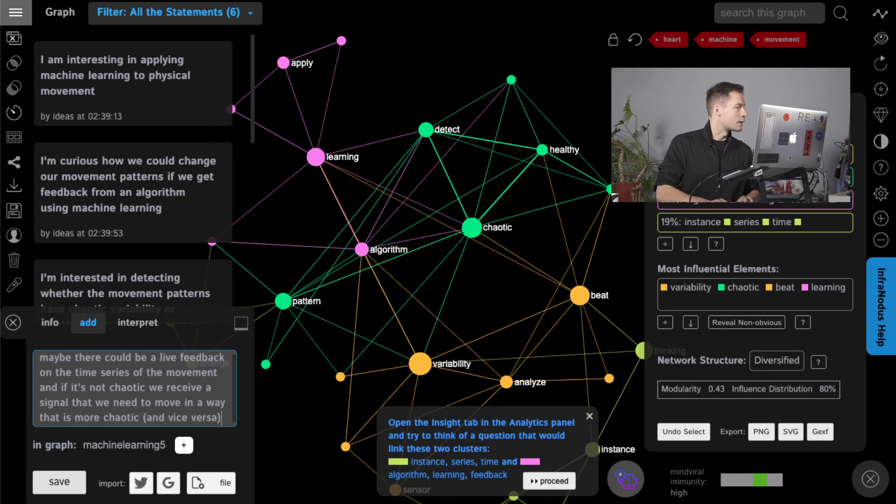
key("Return")
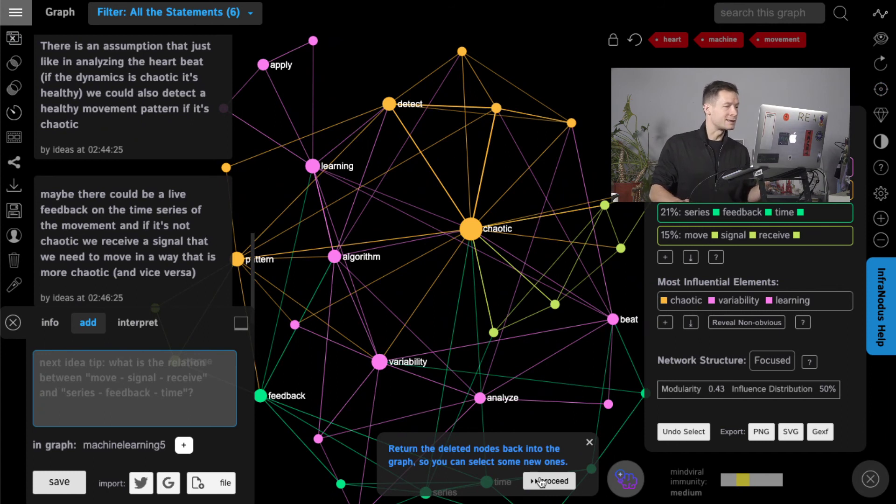
Step: Restore the deleted machine, movement and heart nodes and reopen the Analytics Essence view
left_click(542, 482)
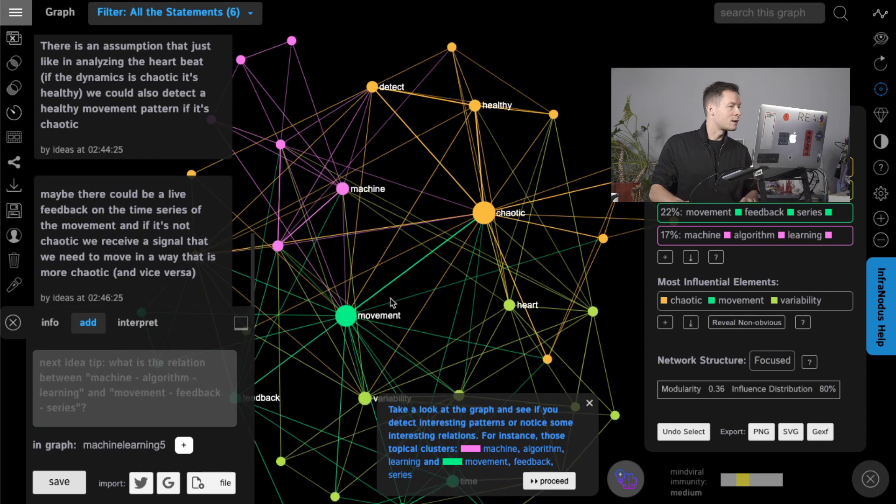
left_click(549, 482)
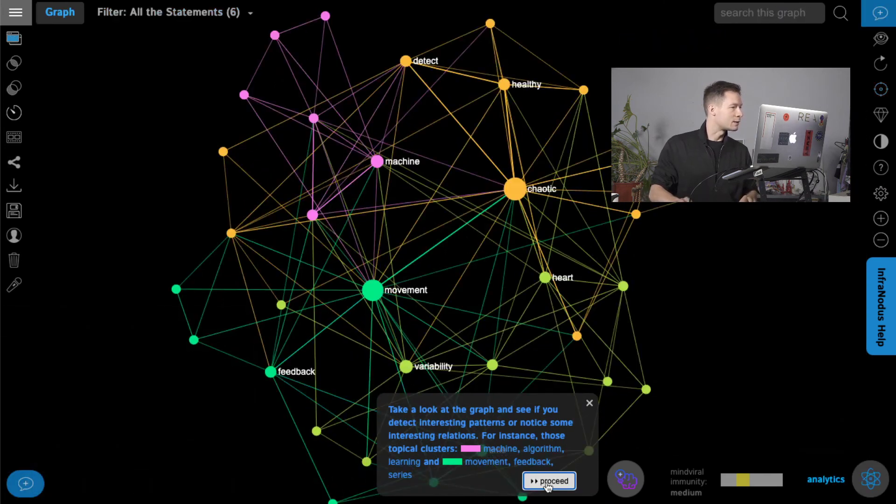
left_click(548, 481)
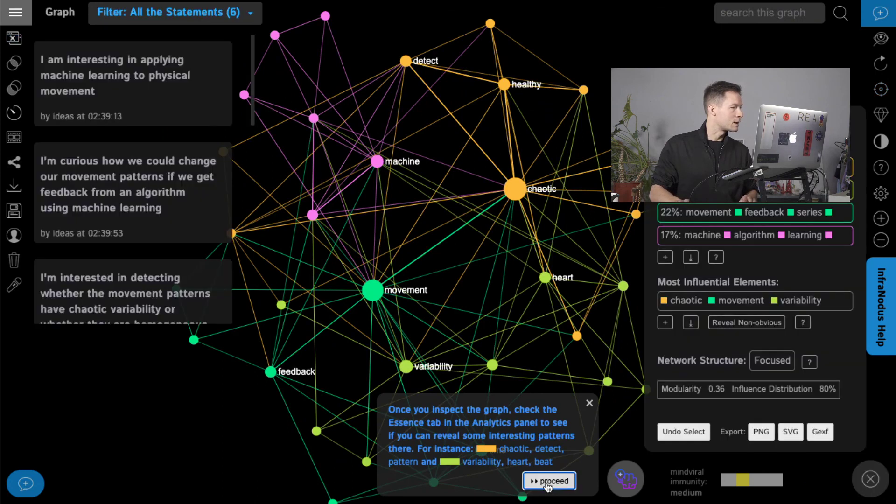